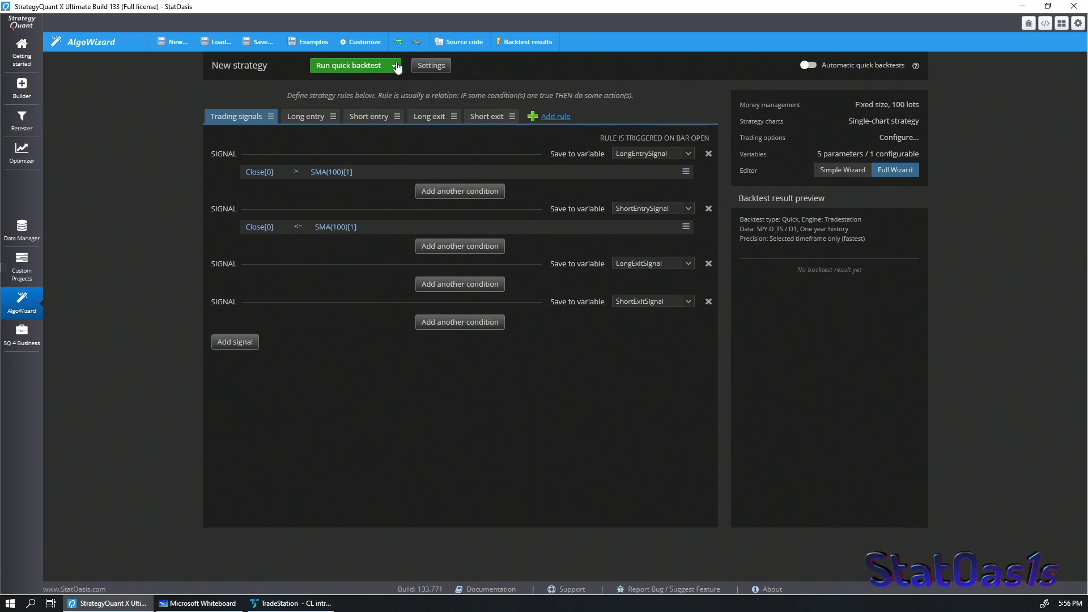
- Run a full backtest of the SPY.D_TS D1 strategy and check its list of trades
left_click(431, 65)
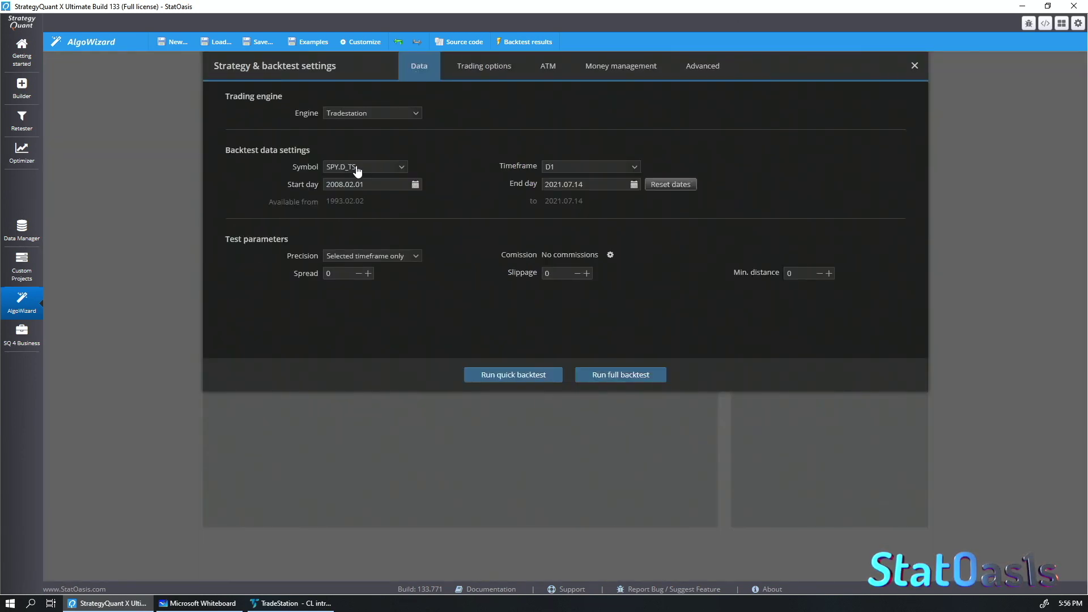
left_click(614, 375)
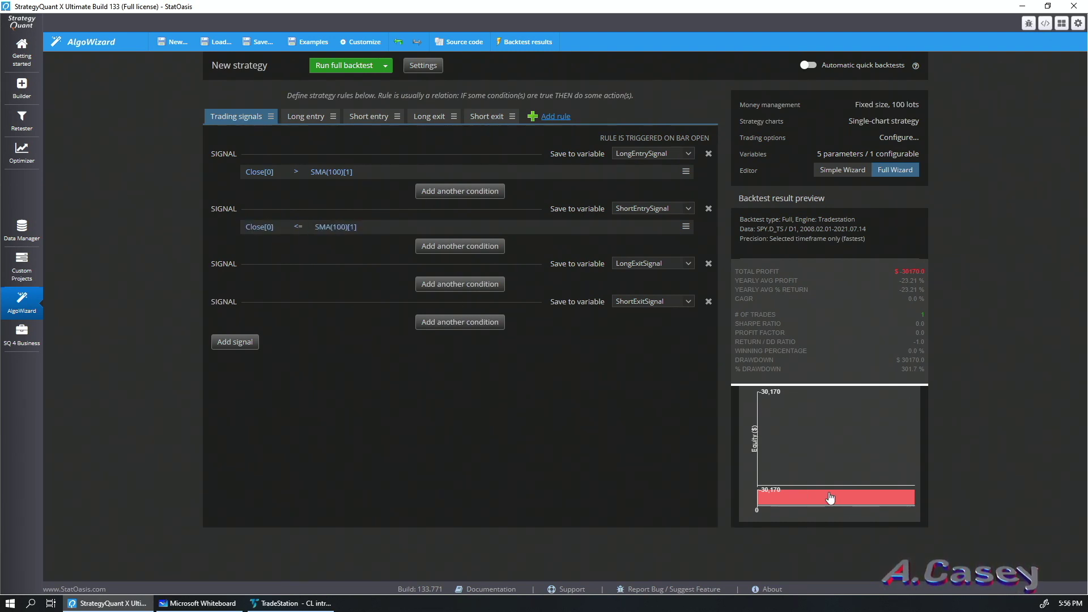
left_click(813, 462)
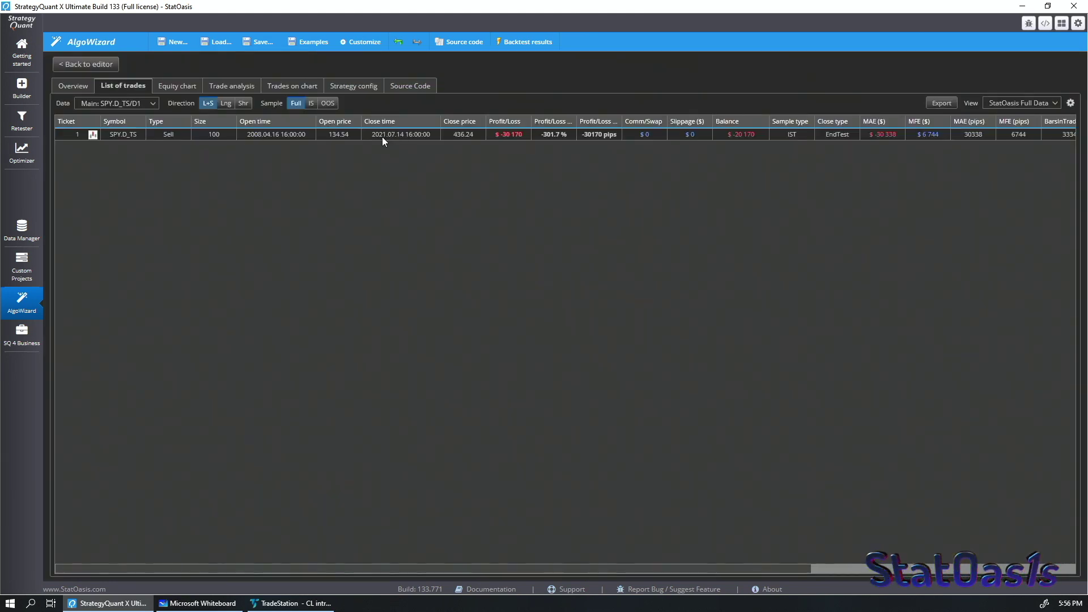
left_click(86, 64)
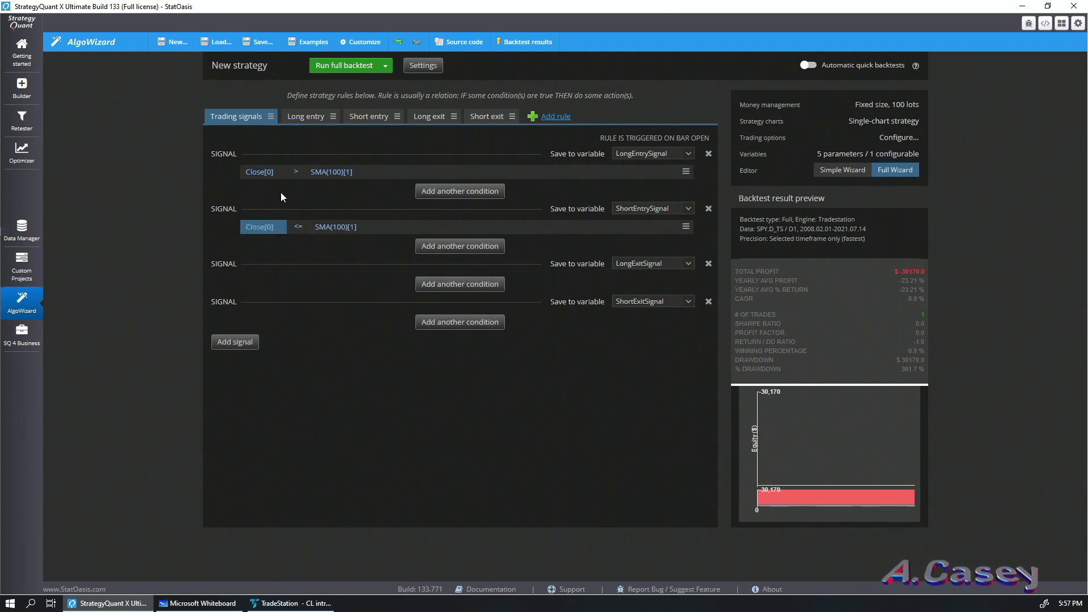
- In the long entry rule, replace the EnterAtMarket action with "(MKT) Enter/reverse at market"
left_click(311, 120)
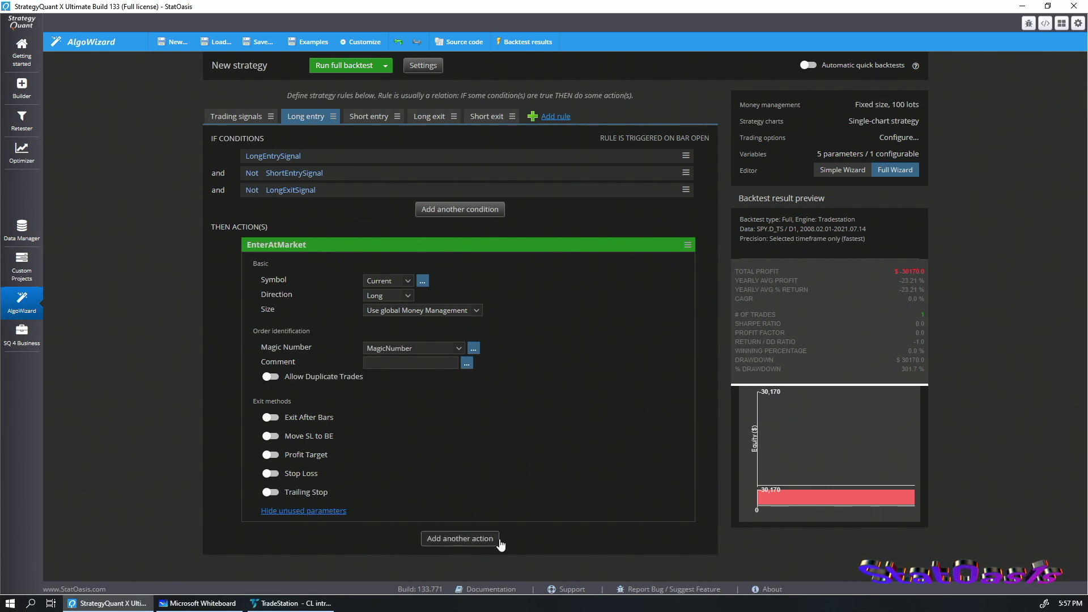
left_click(461, 542)
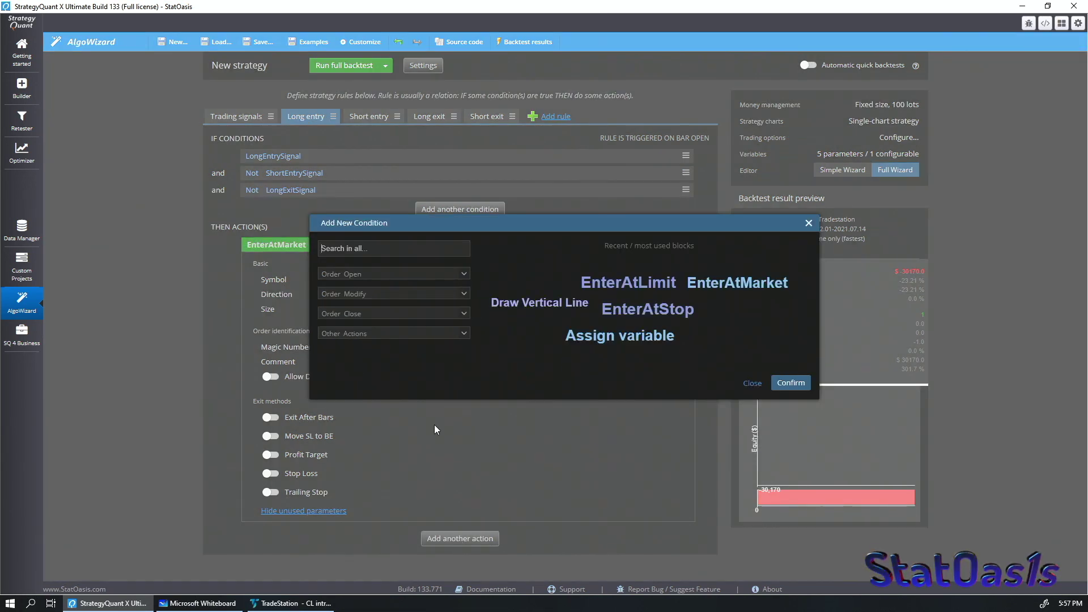
left_click(374, 277)
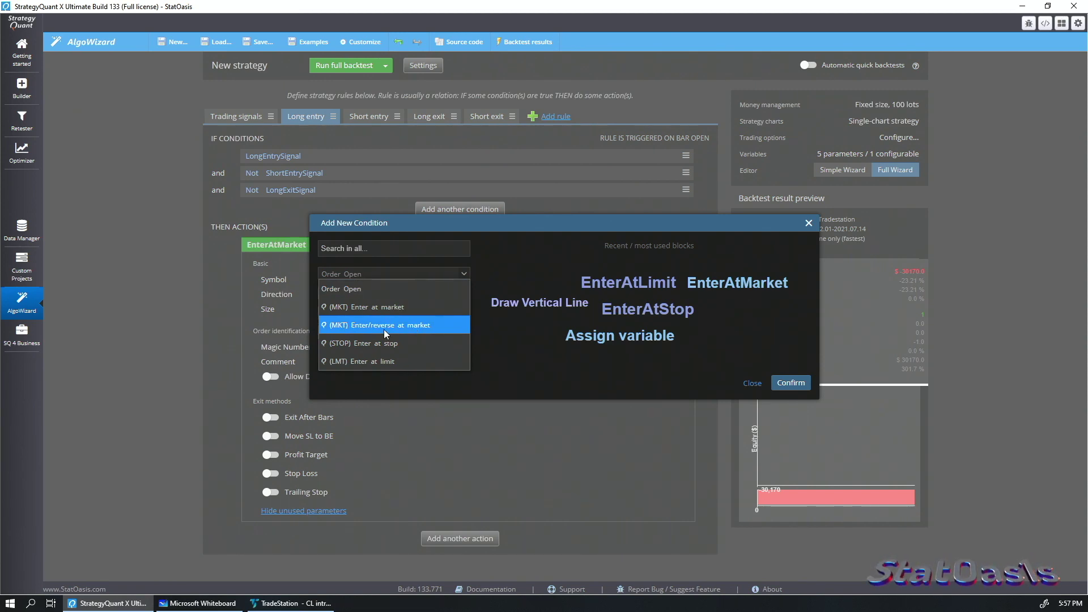
left_click(402, 326)
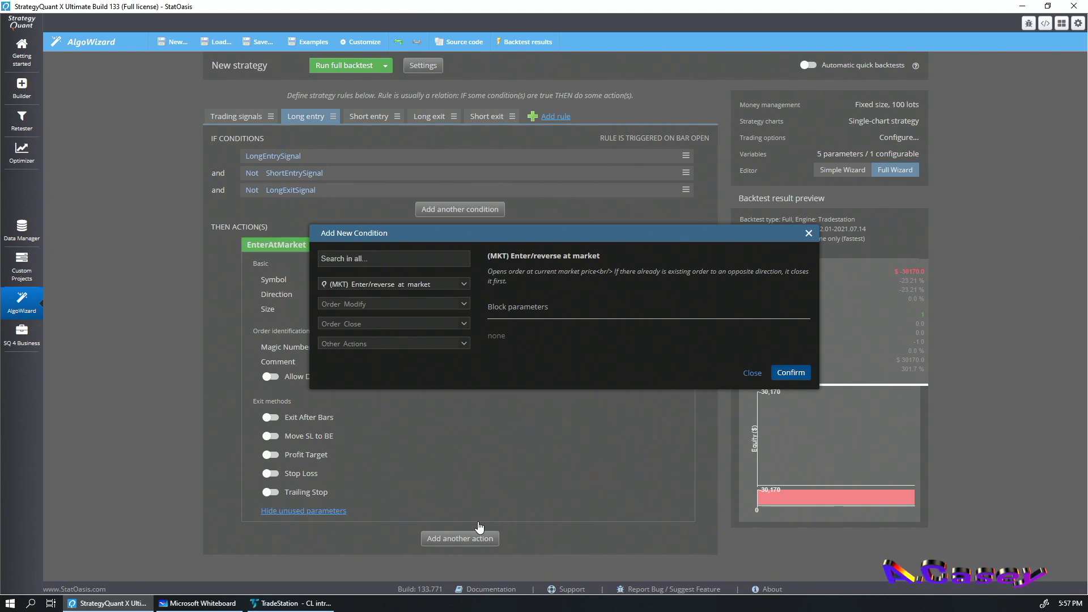
key("Return")
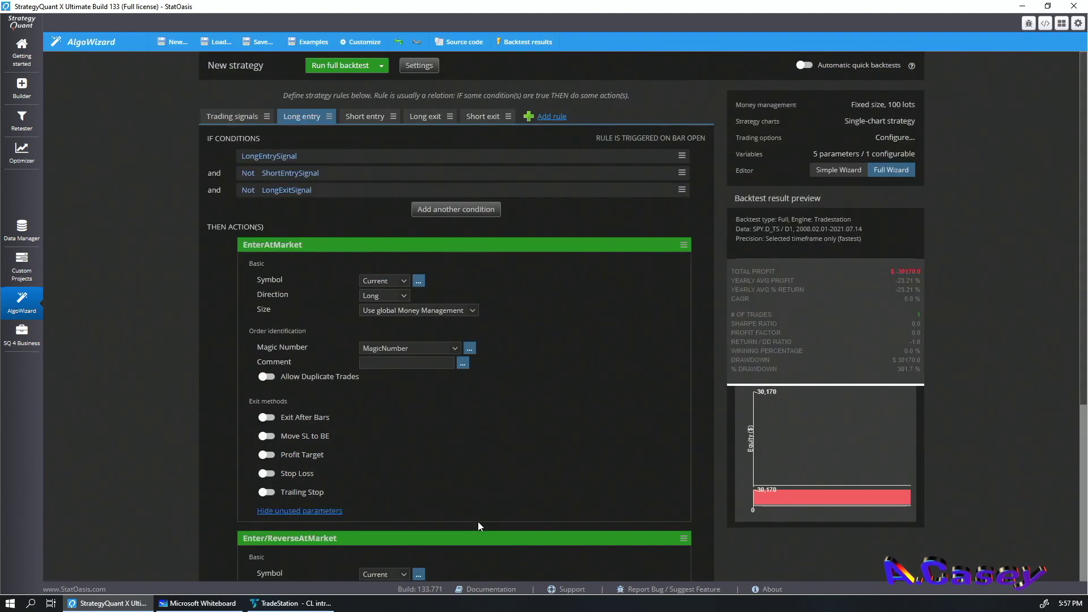
left_click(683, 247)
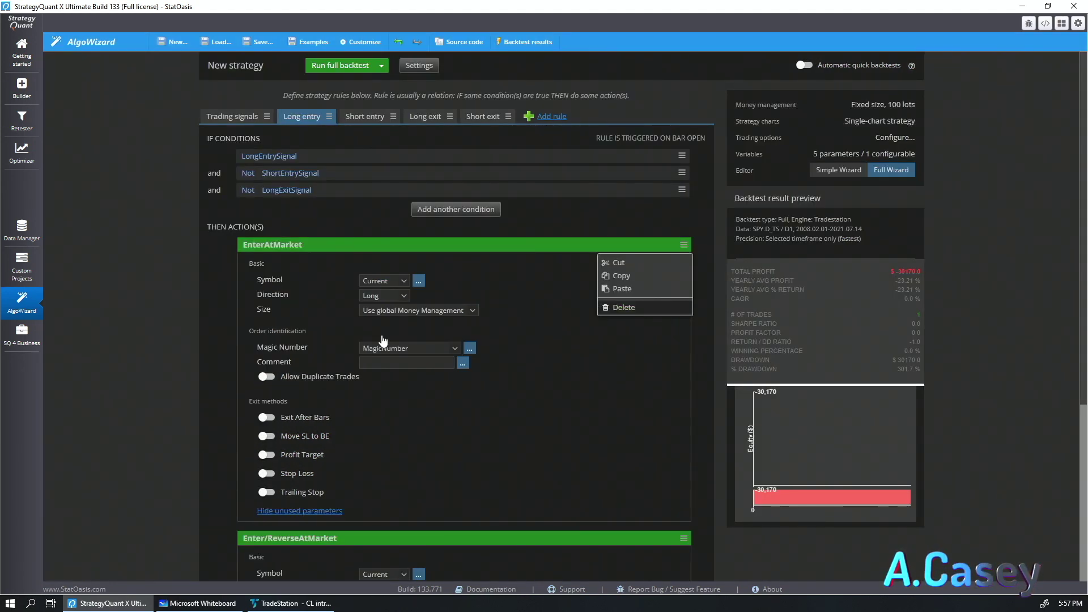
key("Delete")
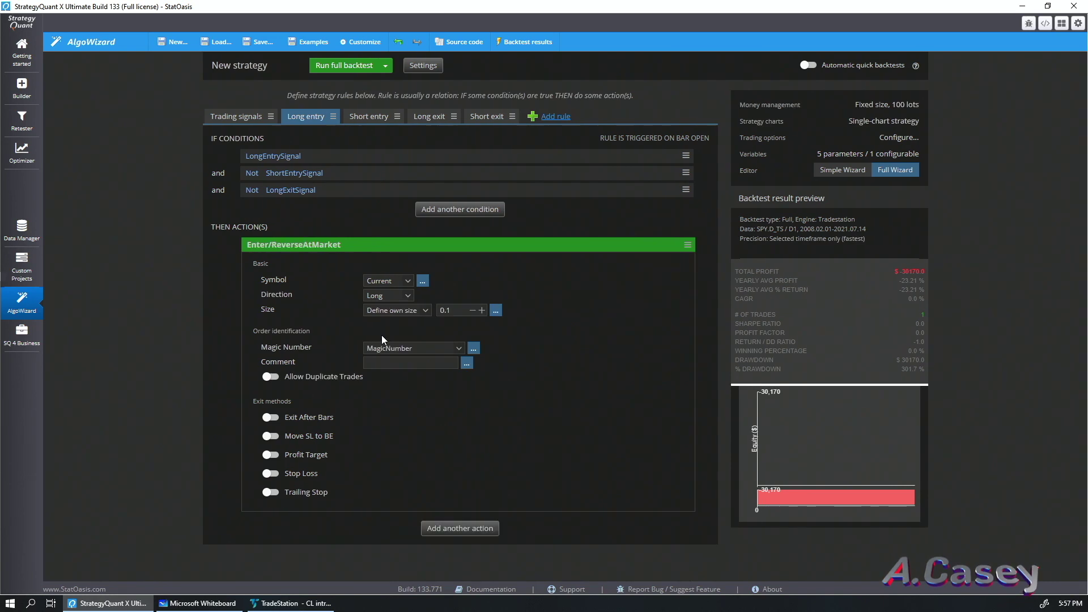
- In the short entry rule, replace the EnterAtMarket action with "(MKT) Enter/reverse at market" and set its direction to Short
left_click(369, 118)
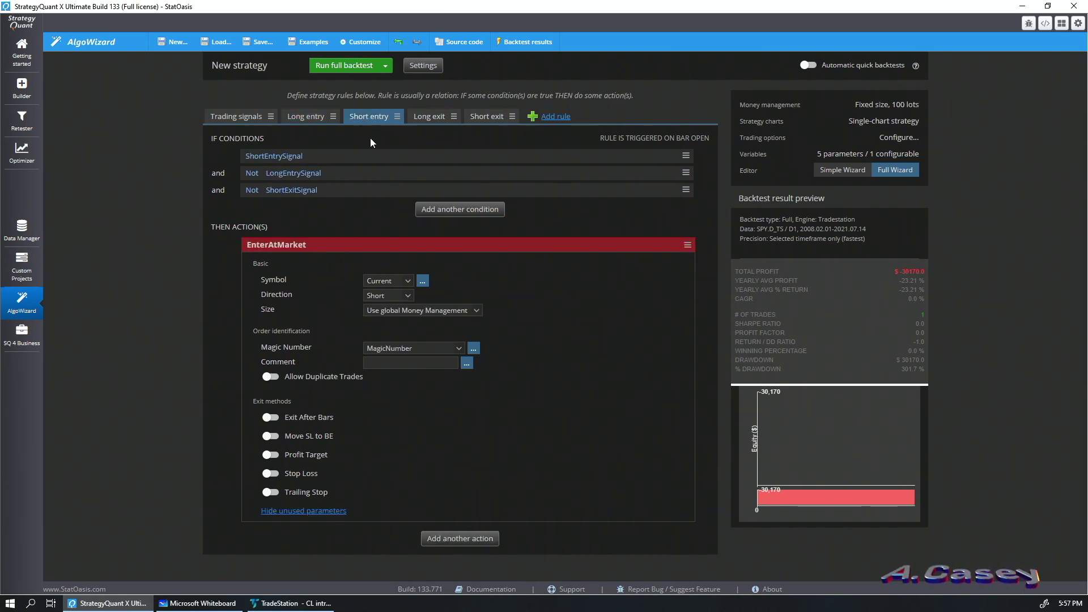
left_click(461, 540)
left_click(409, 276)
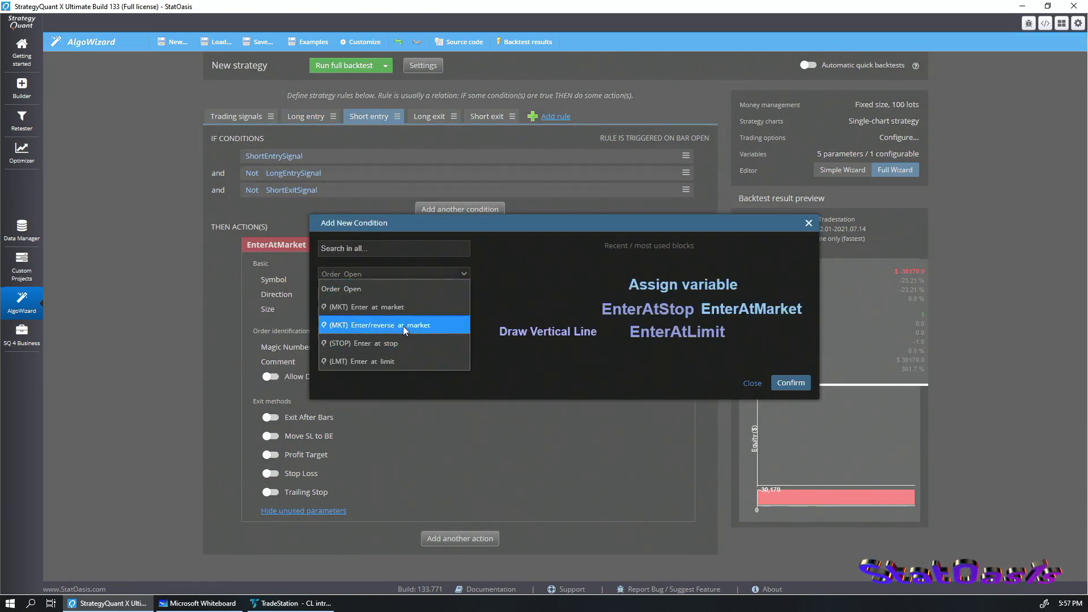
left_click(403, 326)
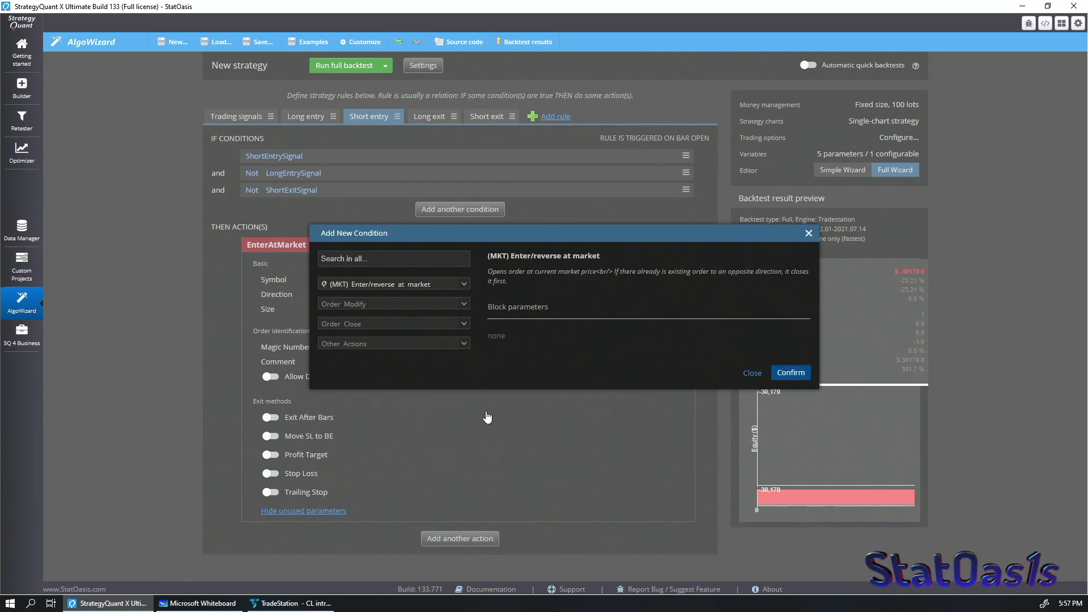
key("Return")
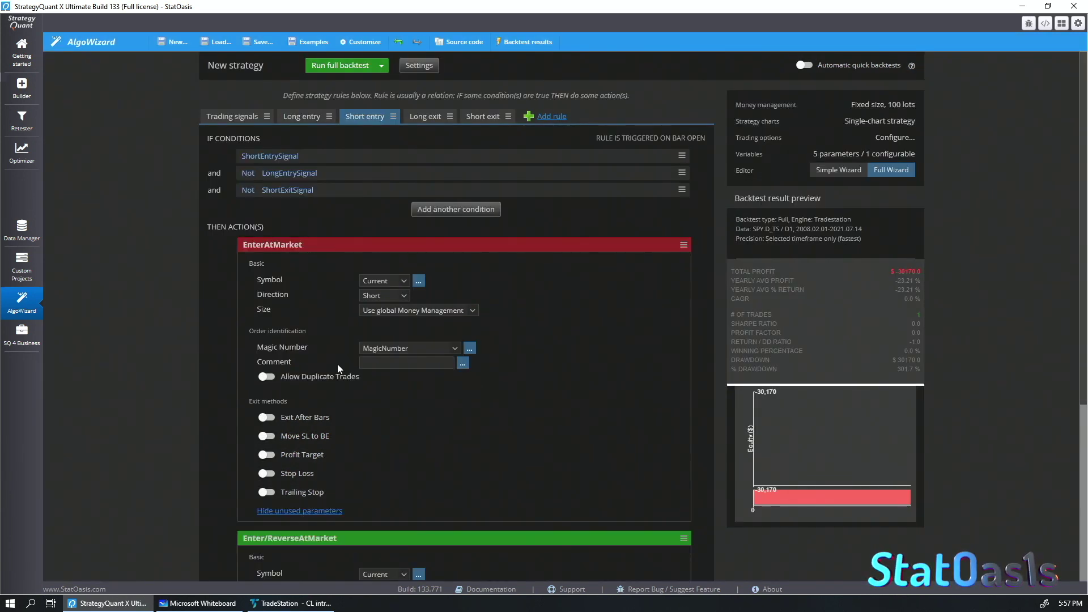
scroll(425, 471, "down", 3)
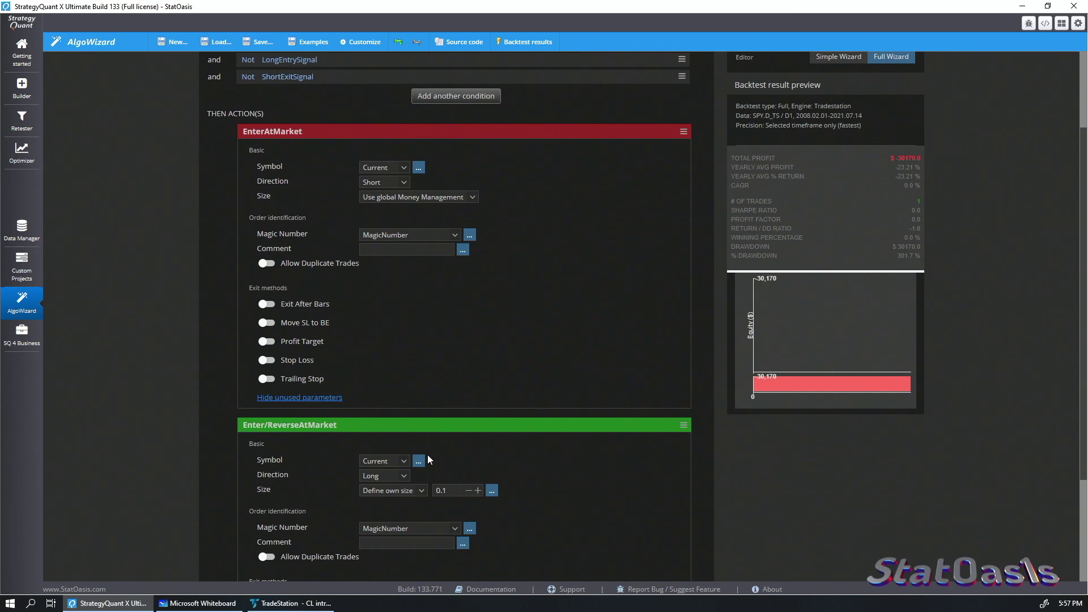
left_click(384, 479)
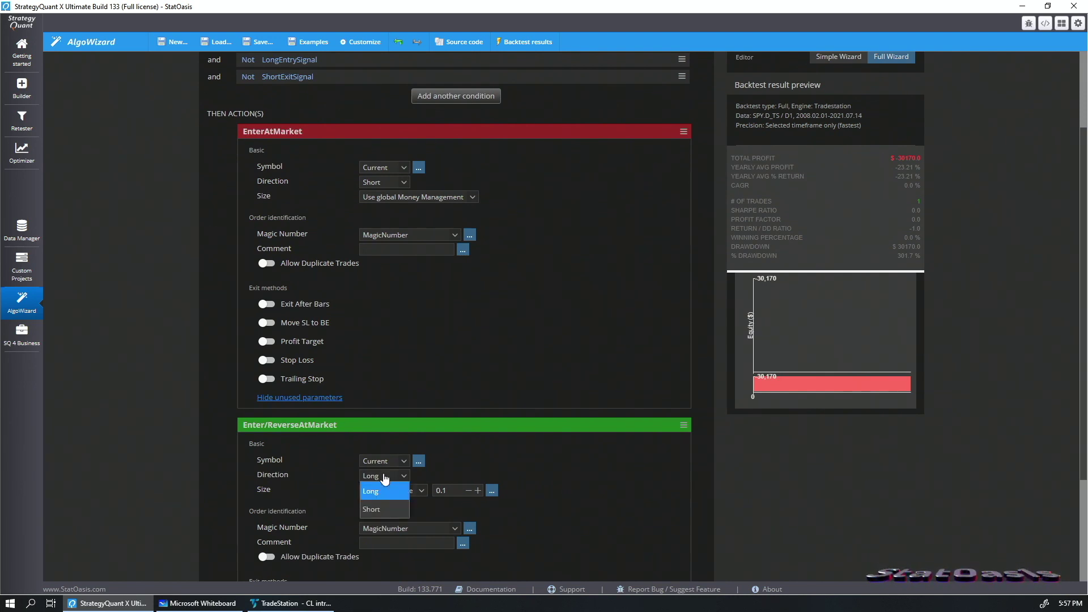
left_click(377, 513)
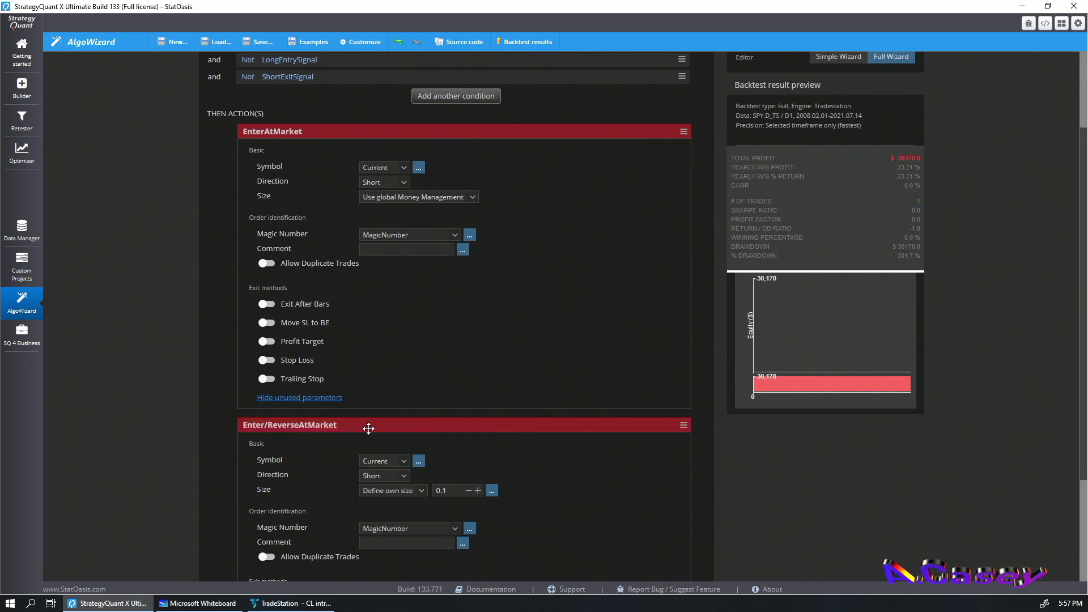
left_click(683, 131)
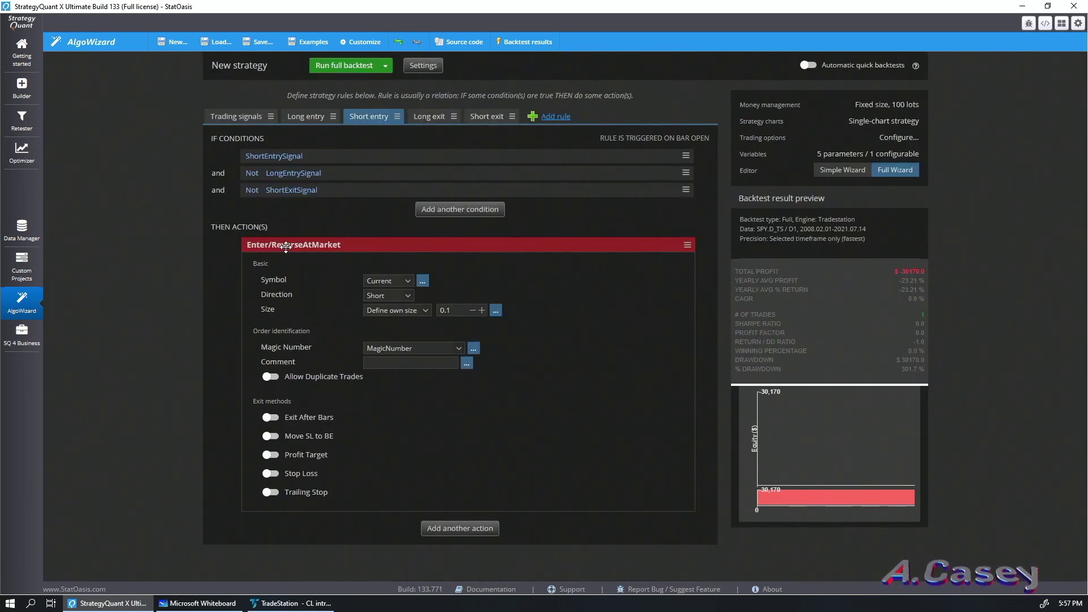
- Rerun the full backtest with the reversing entries and open its list of trades
left_click(236, 116)
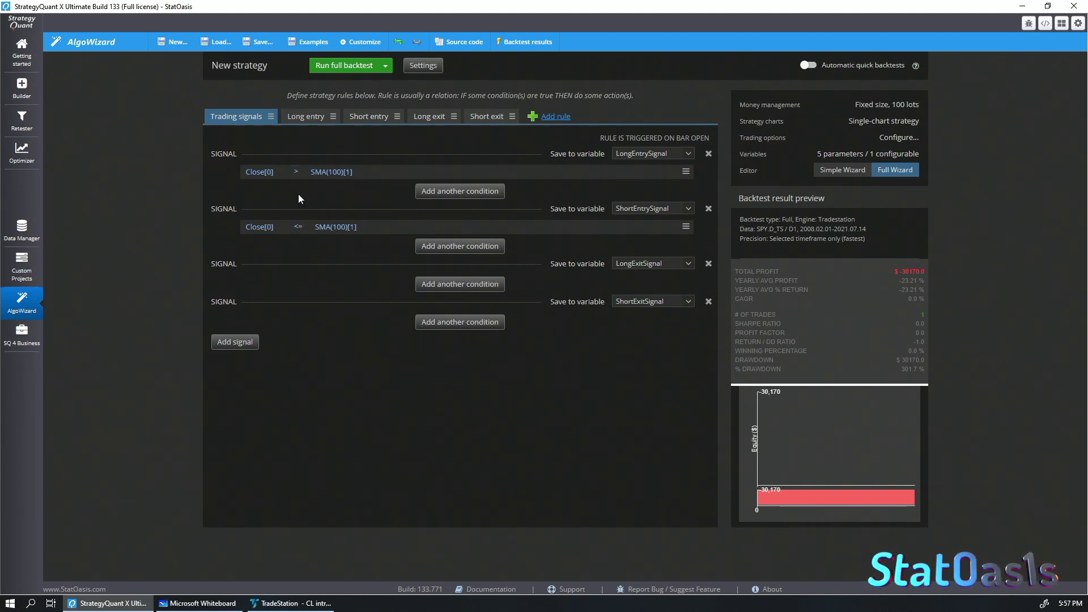
left_click(345, 65)
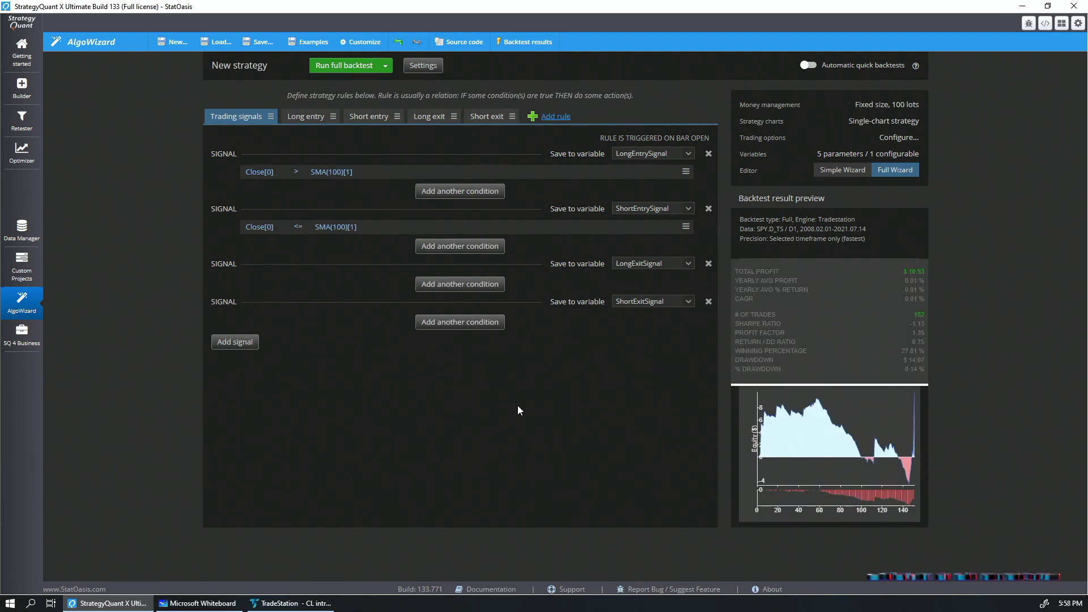
left_click(818, 438)
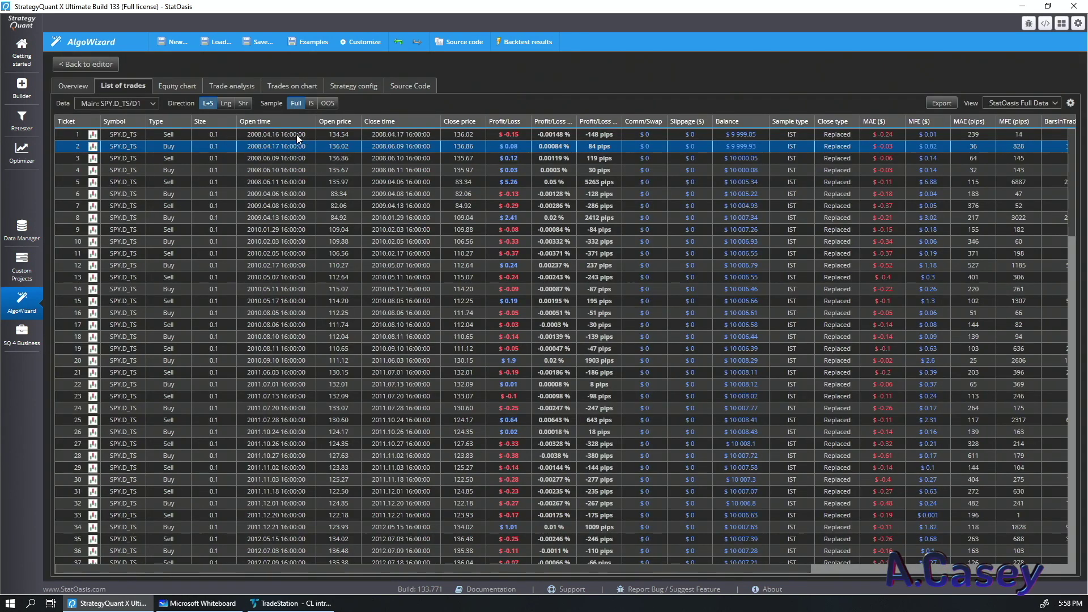
- Compare the close times of trades with the open times of the trades that follow them
left_click(393, 136)
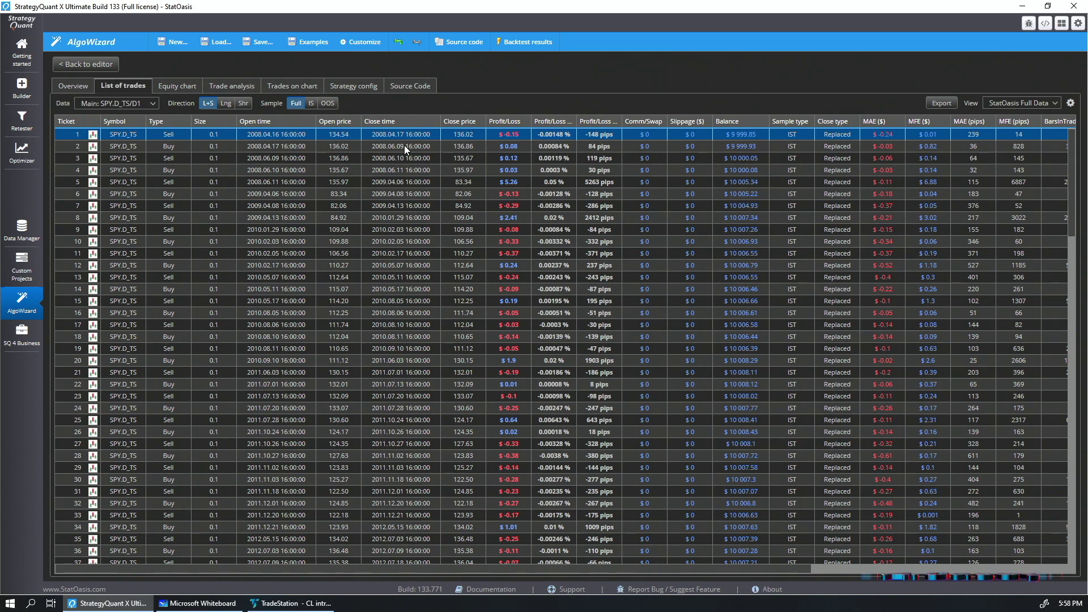
left_click(403, 145)
left_click(278, 158)
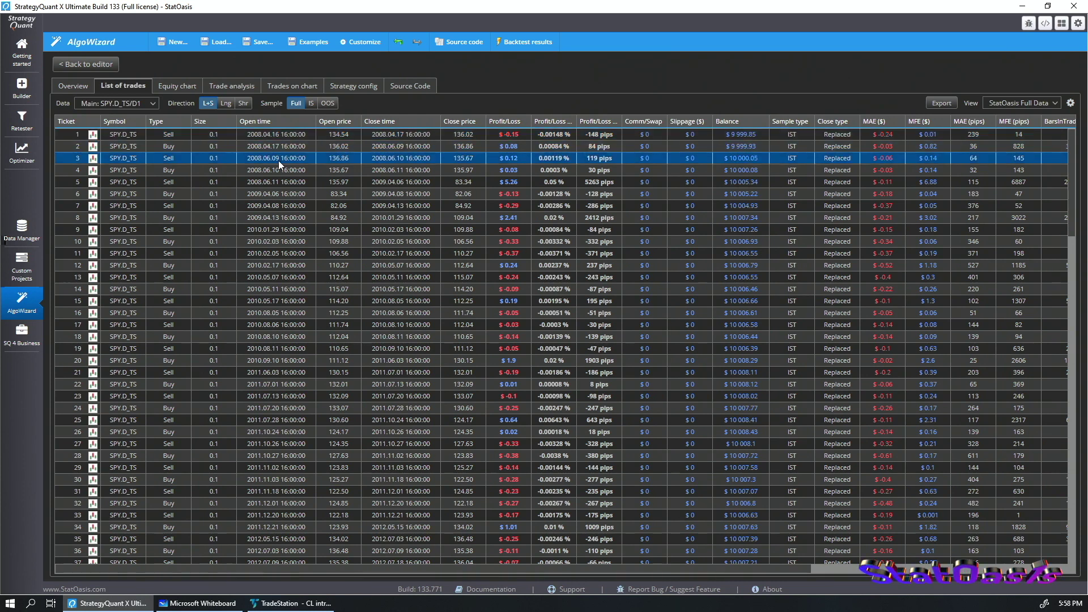
left_click(409, 217)
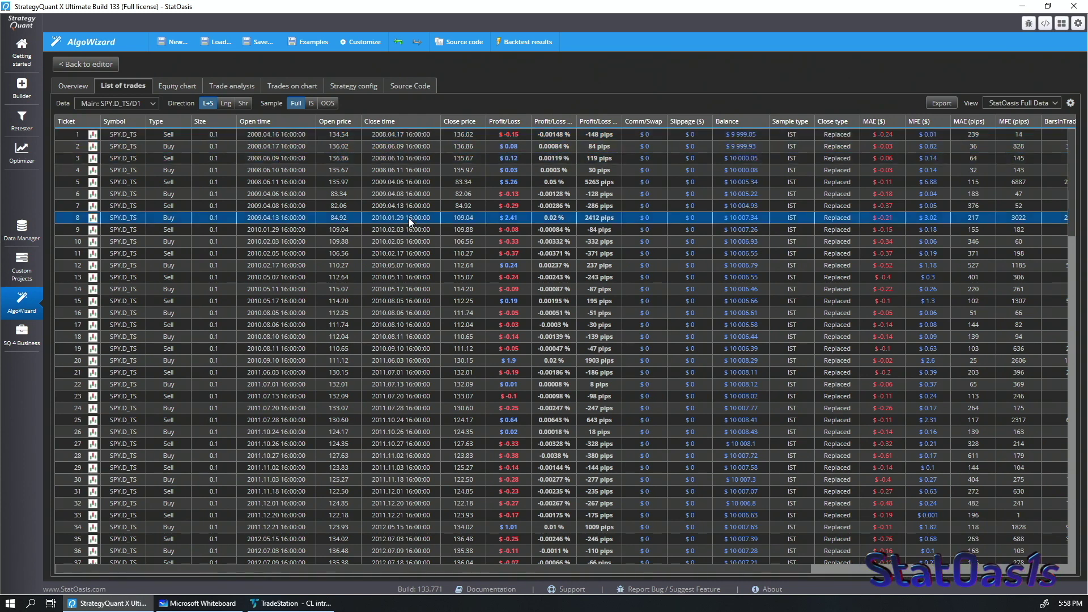
left_click(280, 227)
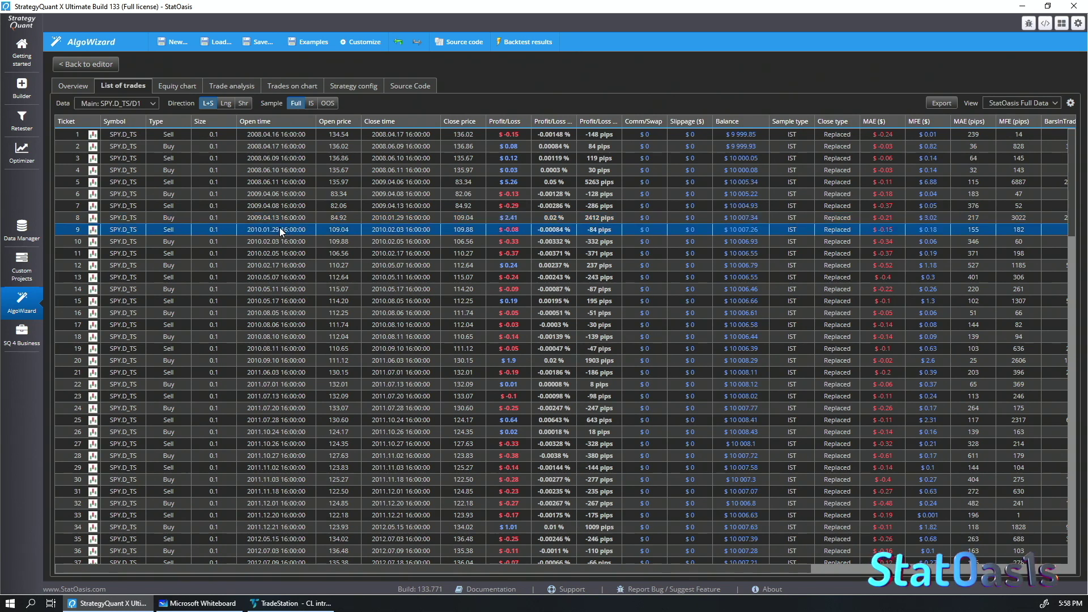
- View the trades on the price chart and examine the reversals from ticket 8 onward
left_click(306, 89)
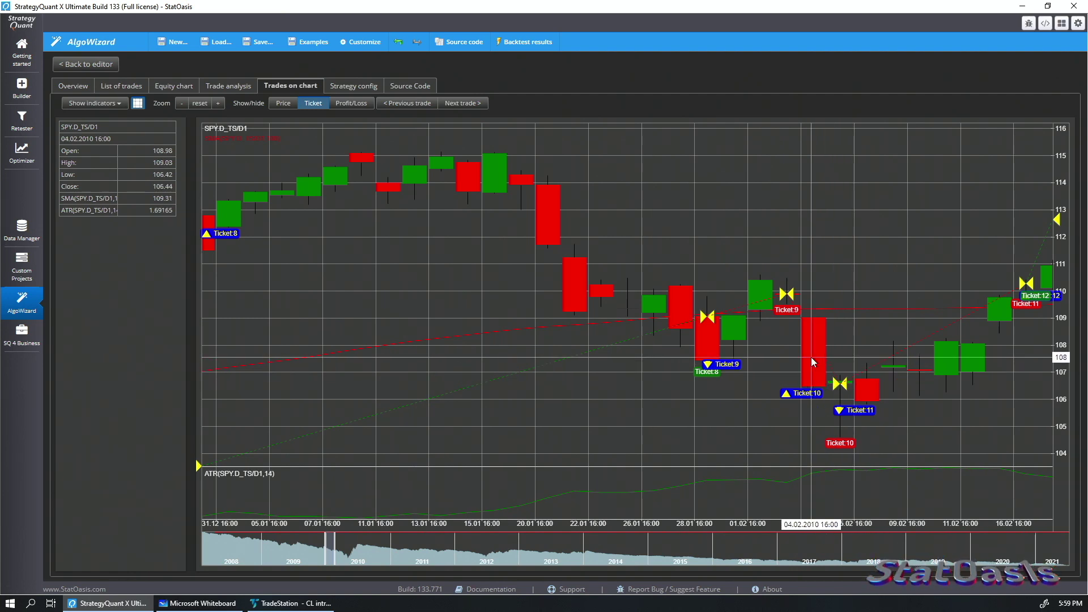
scroll(849, 389, "down", 10)
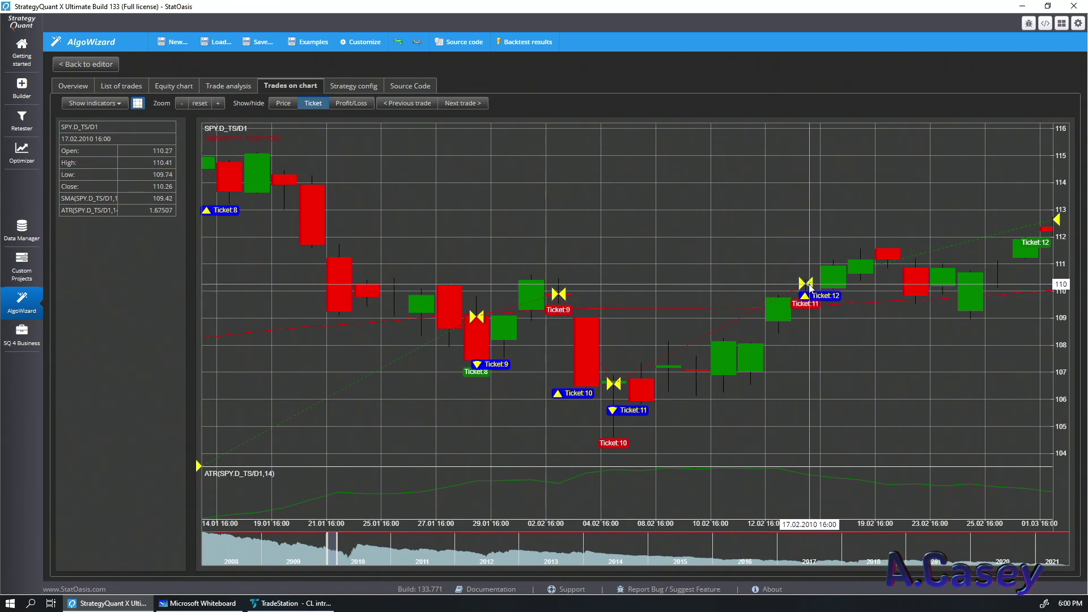
scroll(593, 383, "down", 13)
scroll(921, 332, "down", 13)
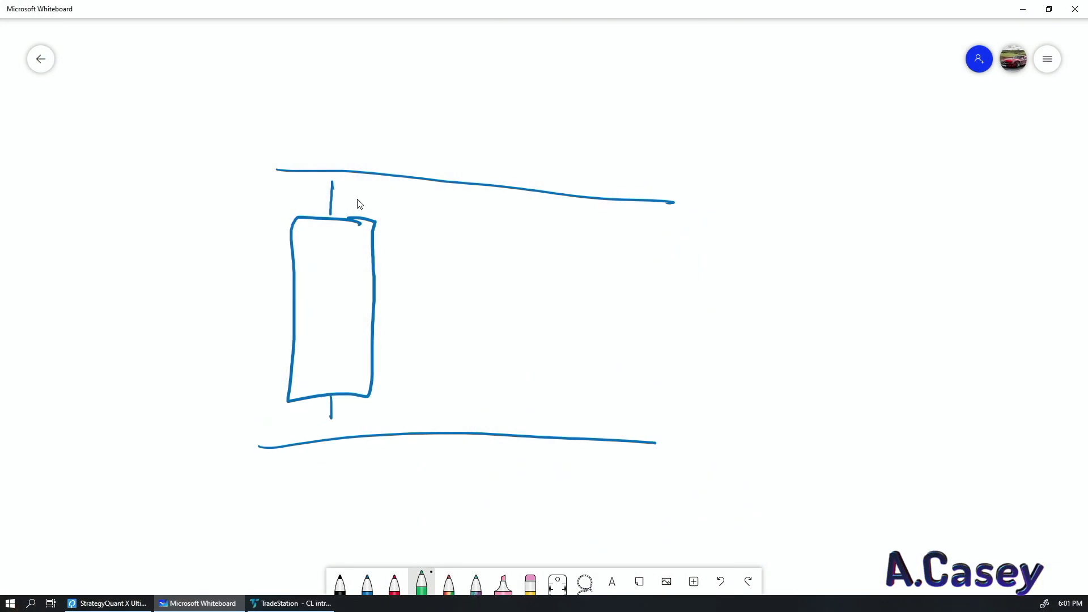
- In Microsoft Whiteboard, shade the candle body in green and write "STOP Long" at the end of the upper line
left_click_drag(356, 233, 322, 367)
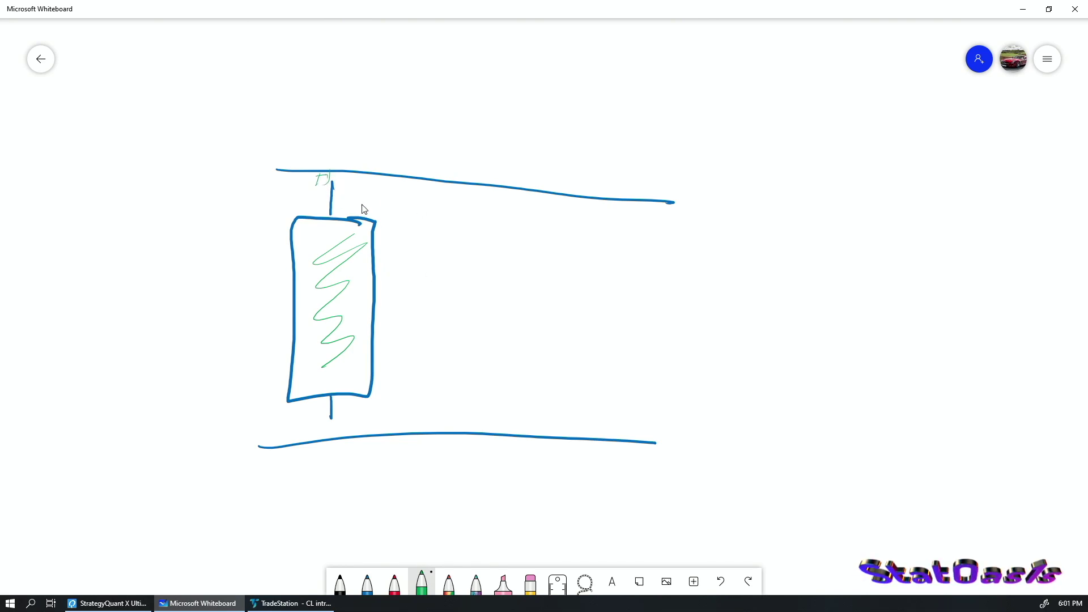
mouse_move(599, 169)
left_mouse_down()
mouse_move(582, 188)
mouse_move(606, 199)
left_mouse_up()
left_click_drag(605, 165, 646, 162)
left_click_drag(651, 201, 653, 187)
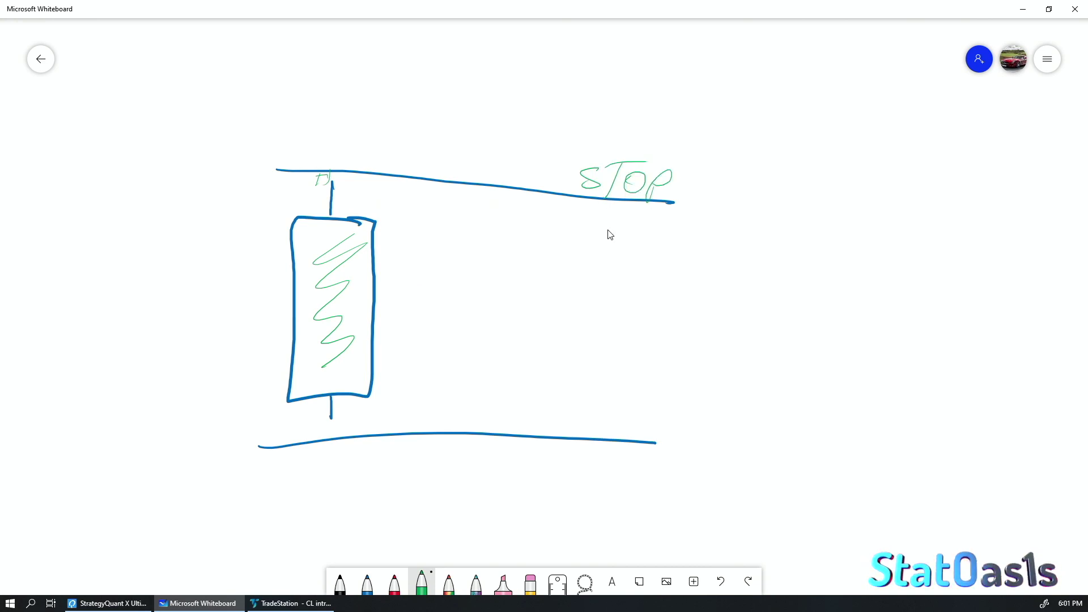
left_click_drag(709, 162, 715, 187)
mouse_move(740, 186)
left_mouse_down()
mouse_move(759, 199)
mouse_move(752, 208)
left_mouse_up()
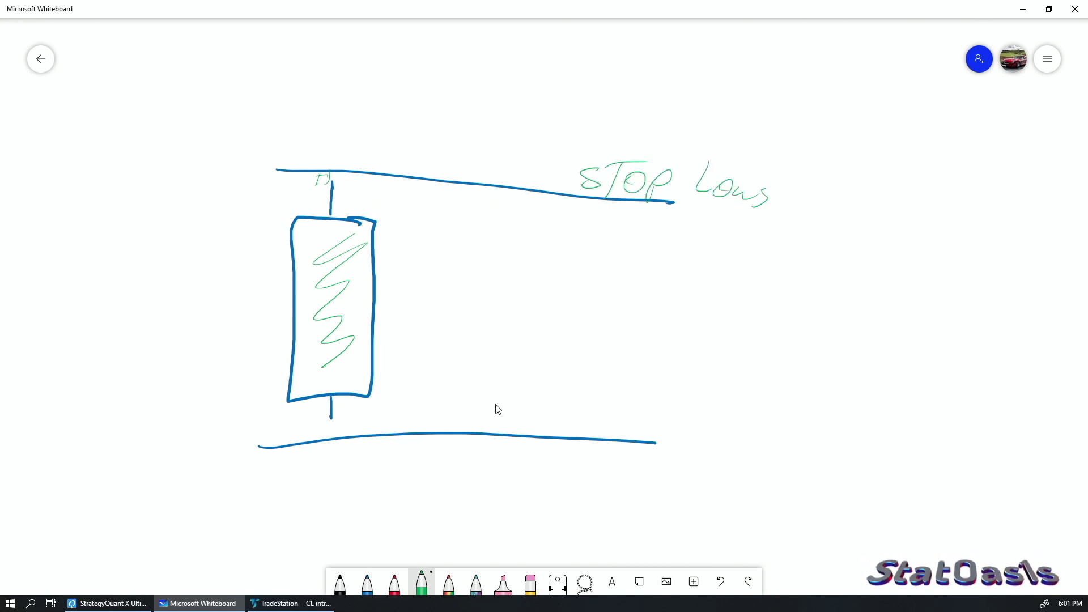
- Write "Stop short" in green beneath the lower line and draw a small down arrow crossing that line
mouse_move(565, 452)
left_mouse_down()
mouse_move(547, 478)
mouse_move(579, 486)
left_mouse_up()
mouse_move(570, 468)
left_mouse_down()
mouse_move(608, 457)
mouse_move(602, 481)
mouse_move(624, 493)
left_mouse_up()
mouse_move(689, 461)
left_mouse_down()
mouse_move(669, 485)
mouse_move(704, 496)
left_mouse_up()
mouse_move(705, 492)
left_mouse_down()
mouse_move(731, 499)
mouse_move(757, 498)
left_mouse_up()
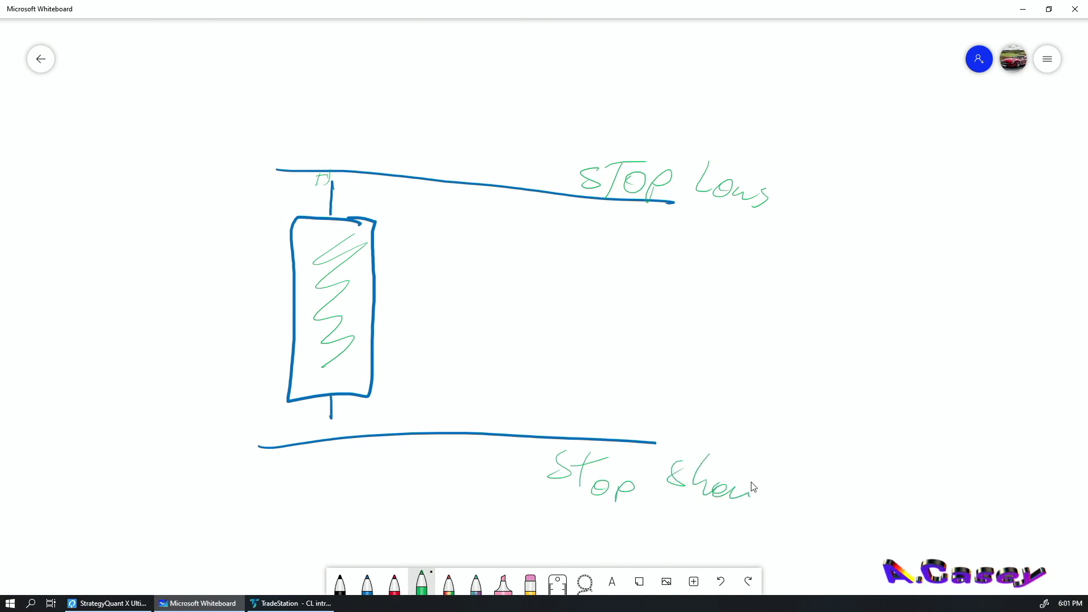
left_click_drag(775, 451, 753, 498)
left_click_drag(753, 479, 772, 477)
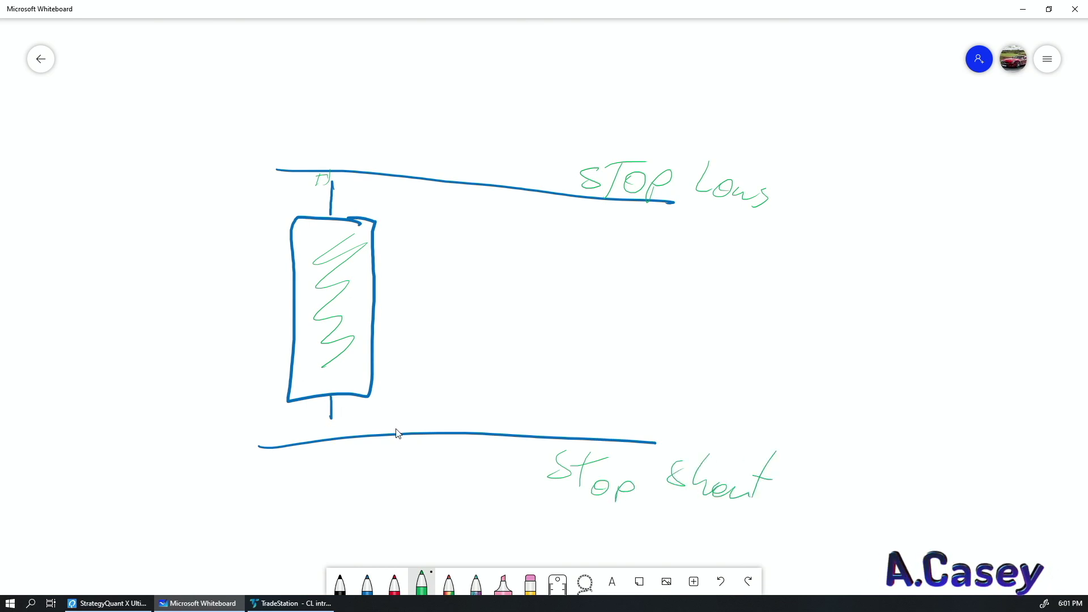
left_click_drag(420, 422, 420, 449)
left_click_drag(413, 448, 431, 442)
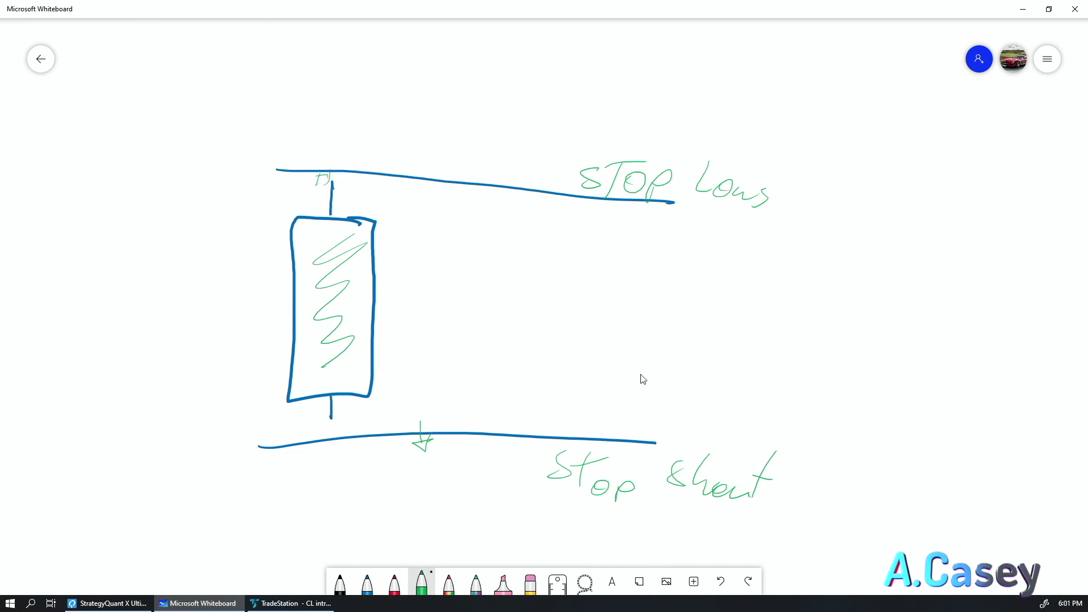
- On the new blue candle sketch, draw three small red candle outlines stepping down between the two horizontal lines
mouse_move(481, 202)
left_mouse_down()
mouse_move(485, 162)
mouse_move(497, 164)
left_mouse_up()
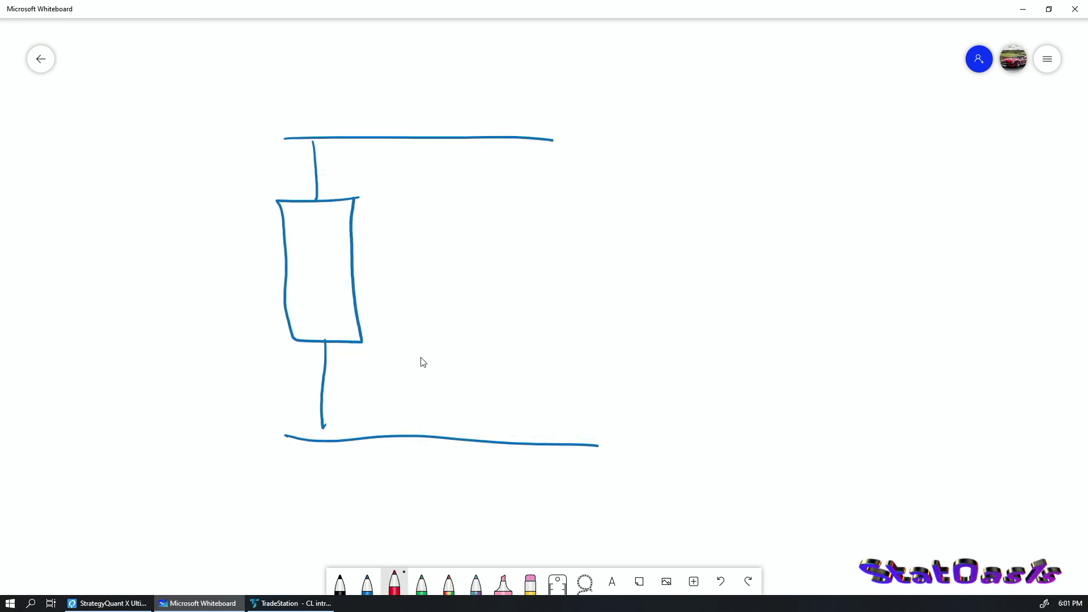
mouse_move(396, 225)
left_mouse_down()
mouse_move(418, 315)
mouse_move(399, 221)
left_mouse_up()
mouse_move(436, 276)
left_mouse_down()
mouse_move(452, 292)
mouse_move(436, 272)
left_mouse_up()
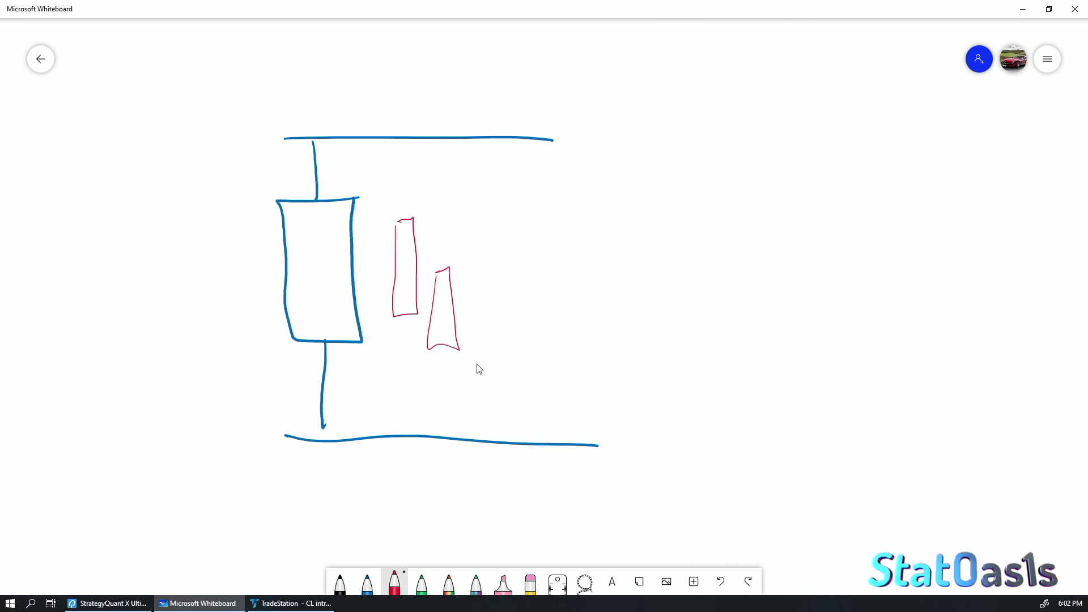
mouse_move(474, 313)
left_mouse_down()
mouse_move(503, 374)
mouse_move(476, 313)
left_mouse_up()
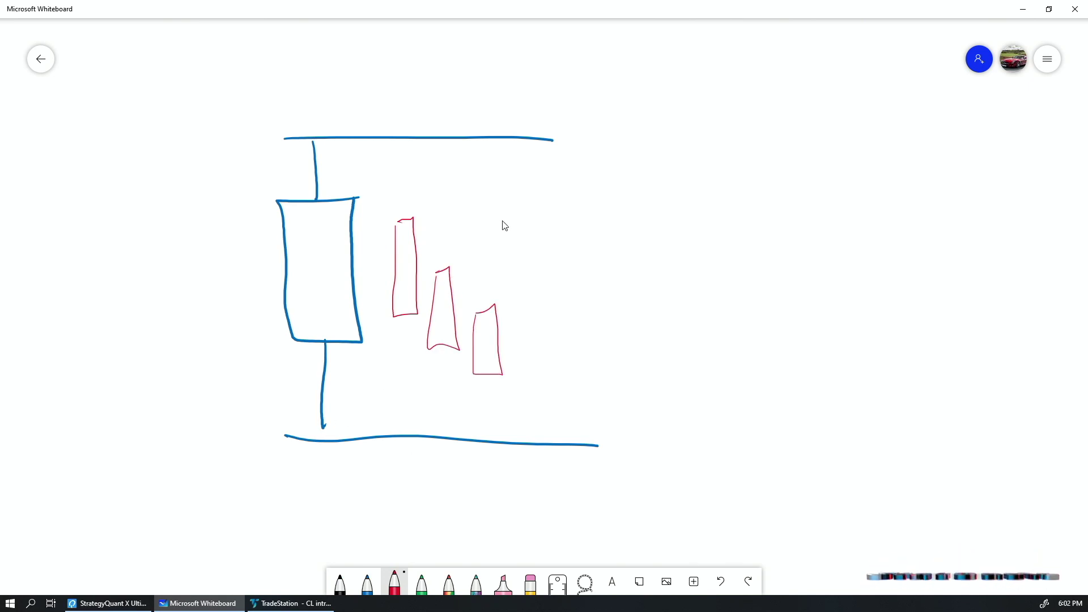
- Write "Limit Long" in red at the end of the lower blue line
left_click_drag(625, 418, 638, 442)
mouse_move(650, 433)
left_mouse_down()
mouse_move(647, 443)
mouse_move(677, 446)
left_mouse_up()
left_click(658, 413)
left_click_drag(716, 399, 698, 448)
mouse_move(697, 430)
left_mouse_down()
mouse_move(813, 449)
mouse_move(800, 469)
left_mouse_up()
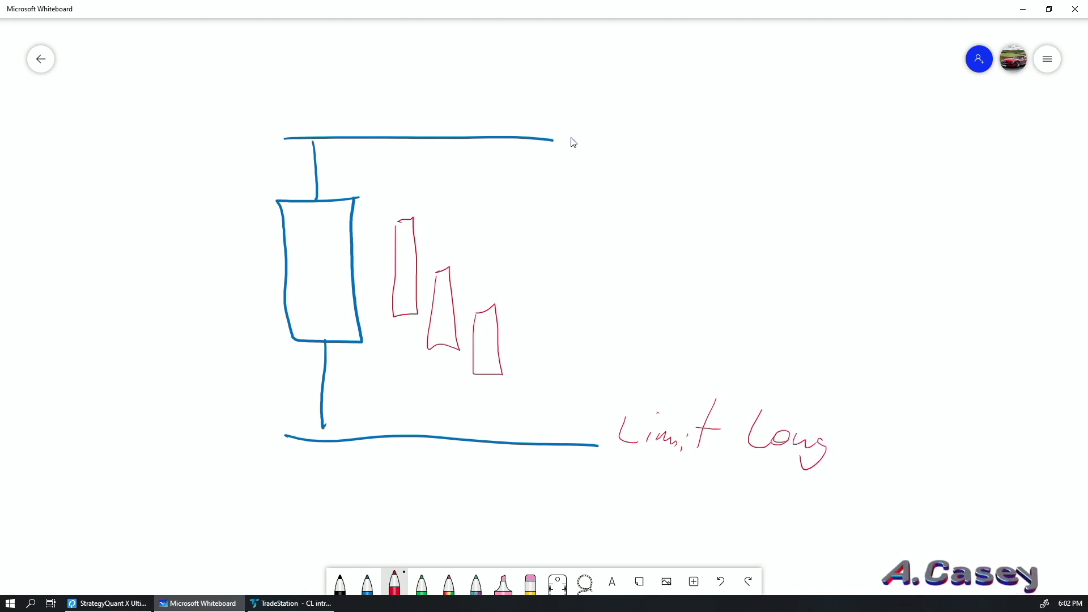
- Write "Limit short" in red at the end of the upper blue line
left_click_drag(610, 120, 631, 145)
left_click_drag(645, 145, 666, 145)
left_click_drag(676, 134, 670, 146)
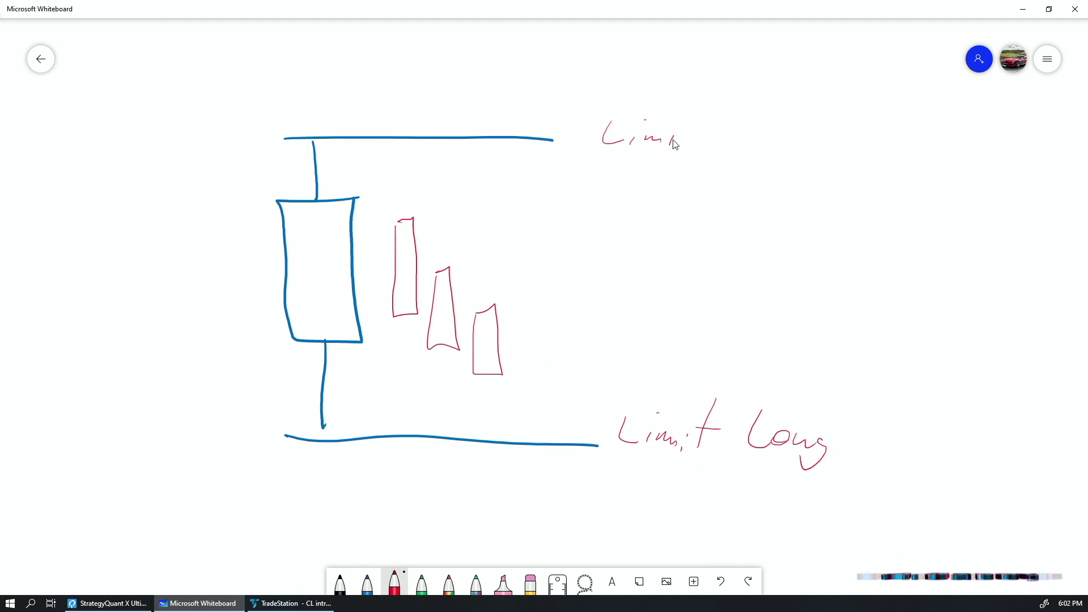
left_click_drag(709, 105, 689, 144)
mouse_move(692, 121)
left_mouse_down()
mouse_move(713, 120)
mouse_move(737, 150)
left_mouse_up()
mouse_move(785, 99)
left_mouse_down()
mouse_move(793, 152)
mouse_move(777, 142)
mouse_move(819, 141)
left_mouse_up()
left_click_drag(859, 102, 822, 163)
left_click_drag(830, 131, 852, 126)
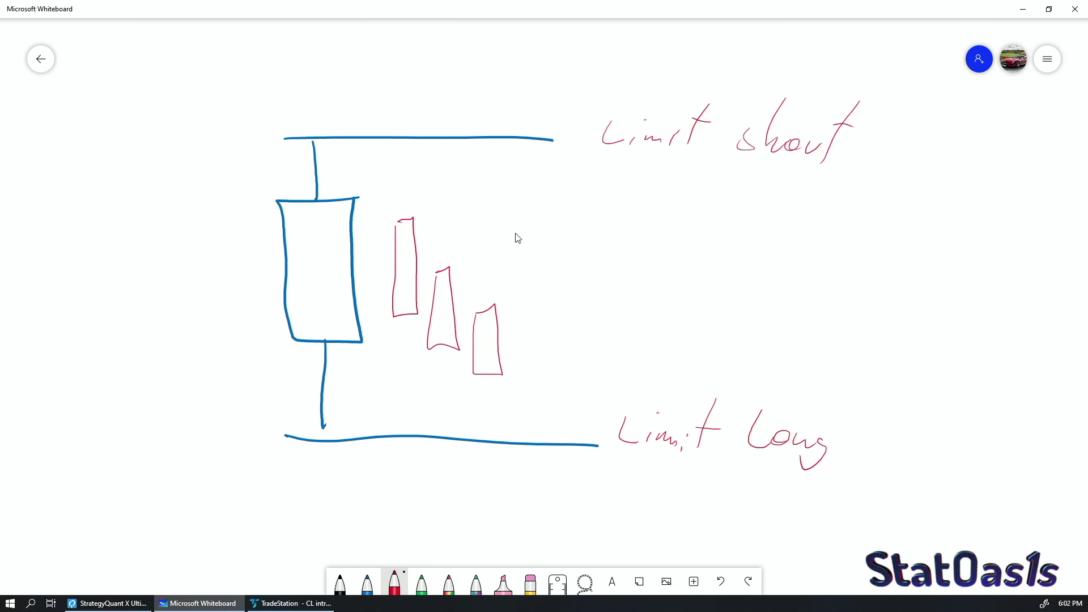
- Draw two small red candles rising toward the upper line, and open the order-closing actions in StrategyQuant's AlgoWizard
mouse_move(516, 233)
left_mouse_down()
mouse_move(522, 267)
mouse_move(533, 264)
mouse_move(517, 286)
left_mouse_up()
mouse_move(561, 162)
left_mouse_down()
mouse_move(578, 183)
mouse_move(561, 167)
mouse_move(590, 138)
left_mouse_up()
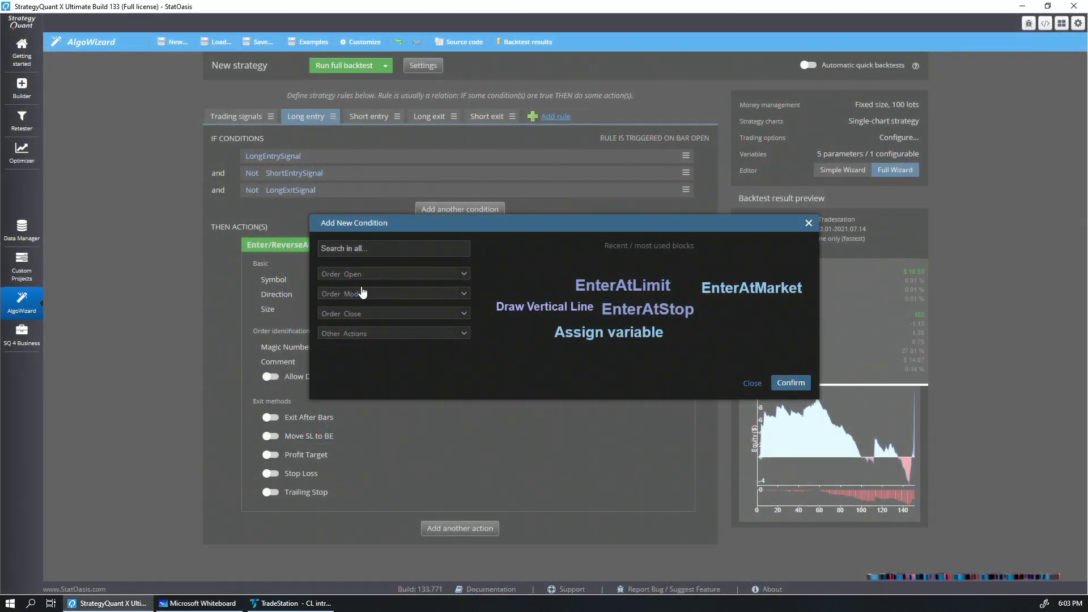
left_click(389, 317)
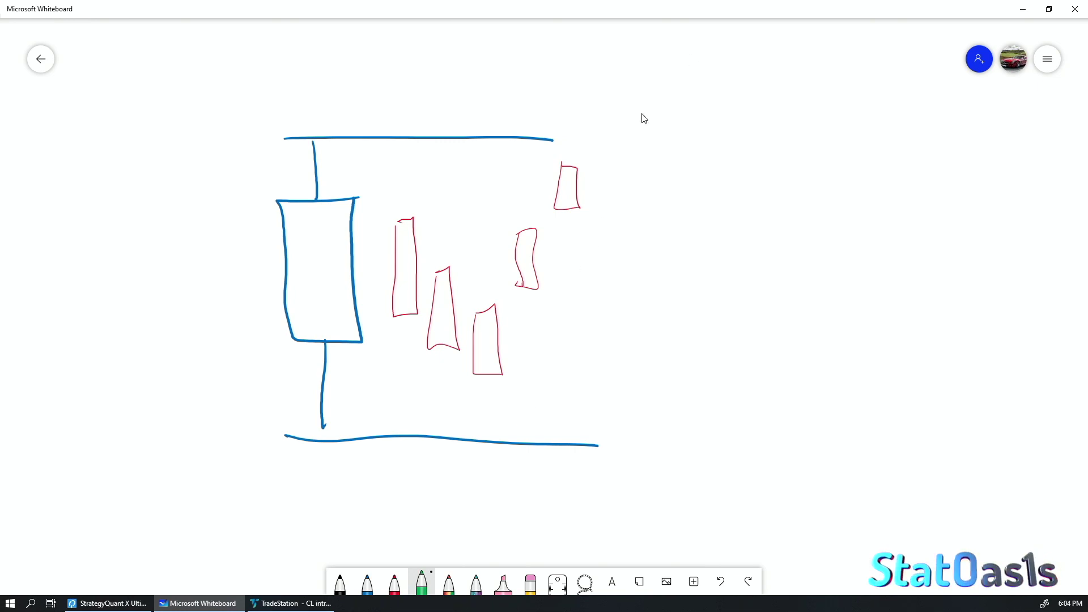
- In Microsoft Whiteboard, write "STOP Long" in green beyond the end of the upper line
left_click_drag(649, 113, 669, 134)
mouse_move(658, 108)
left_mouse_down()
mouse_move(697, 98)
mouse_move(683, 129)
mouse_move(700, 143)
left_mouse_up()
left_click_drag(707, 116, 709, 127)
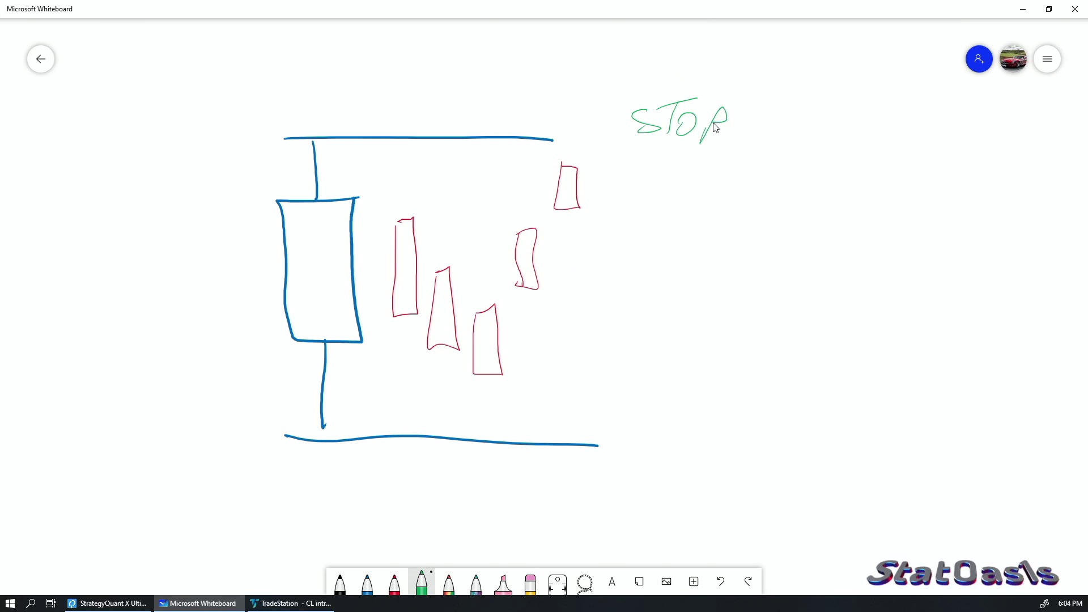
left_click_drag(778, 103, 784, 141)
mouse_move(799, 130)
left_mouse_down()
mouse_move(822, 137)
mouse_move(828, 160)
left_mouse_up()
- Write "STOP Short" in green beneath the end of the lower line
mouse_move(610, 463)
left_mouse_down()
mouse_move(613, 476)
mouse_move(598, 482)
left_mouse_up()
left_click_drag(623, 465, 658, 456)
left_click_drag(639, 462, 626, 486)
mouse_move(657, 463)
left_mouse_down()
mouse_move(646, 471)
mouse_move(659, 463)
mouse_move(672, 492)
left_mouse_up()
left_click_drag(674, 466, 675, 481)
left_click_drag(756, 465, 731, 486)
mouse_move(758, 465)
left_mouse_down()
mouse_move(755, 493)
mouse_move(796, 493)
mouse_move(811, 476)
left_mouse_up()
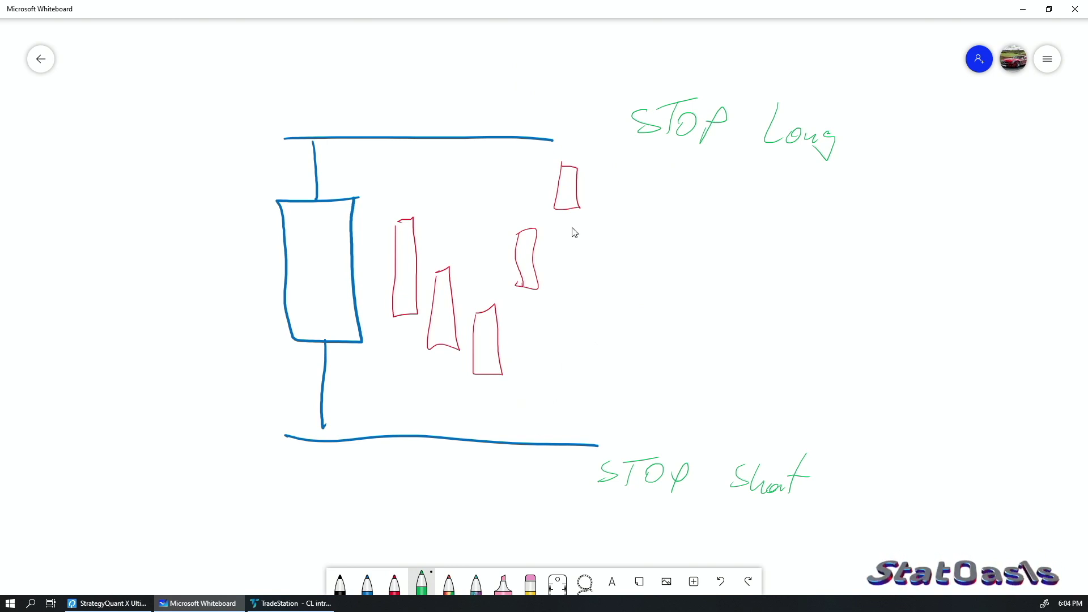
- In StrategyQuant's AlgoWizard, add a Close All Pending Orders action to the long entry rule
left_click(108, 603)
left_click(441, 528)
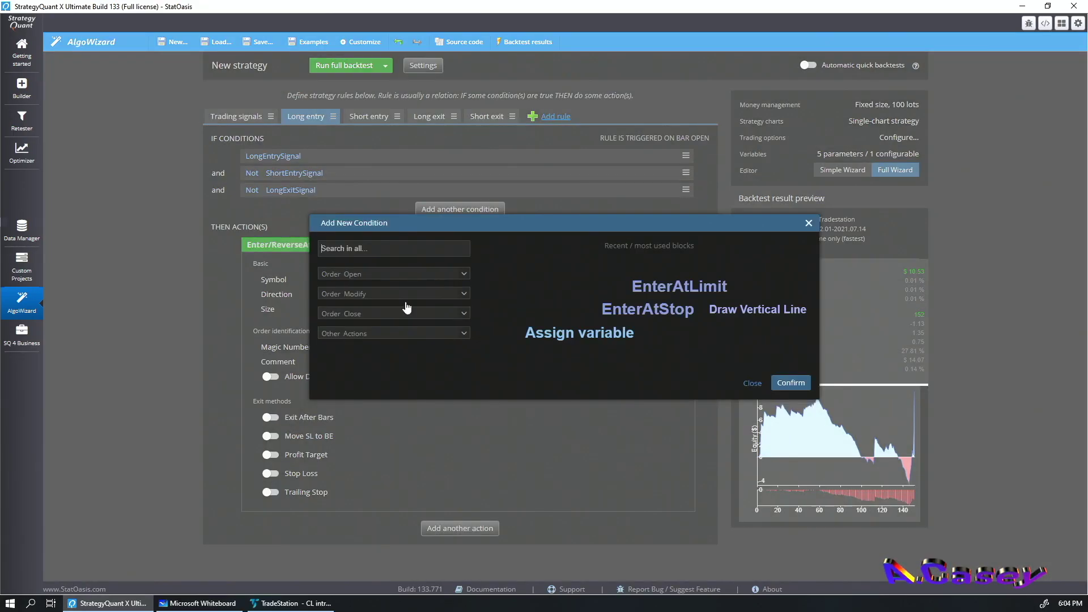
left_click(389, 314)
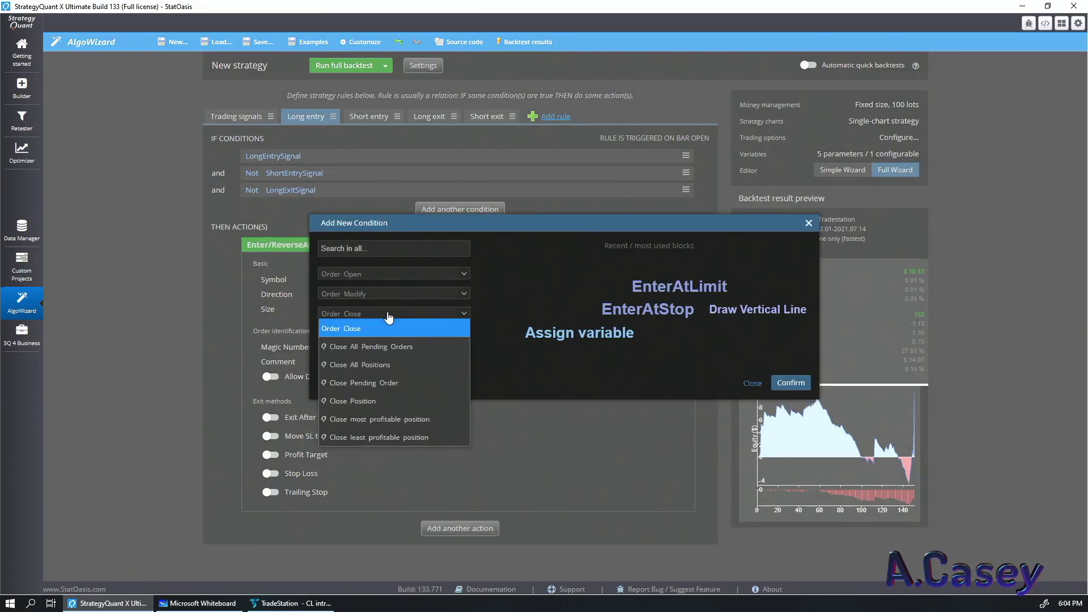
left_click(410, 347)
left_click(791, 372)
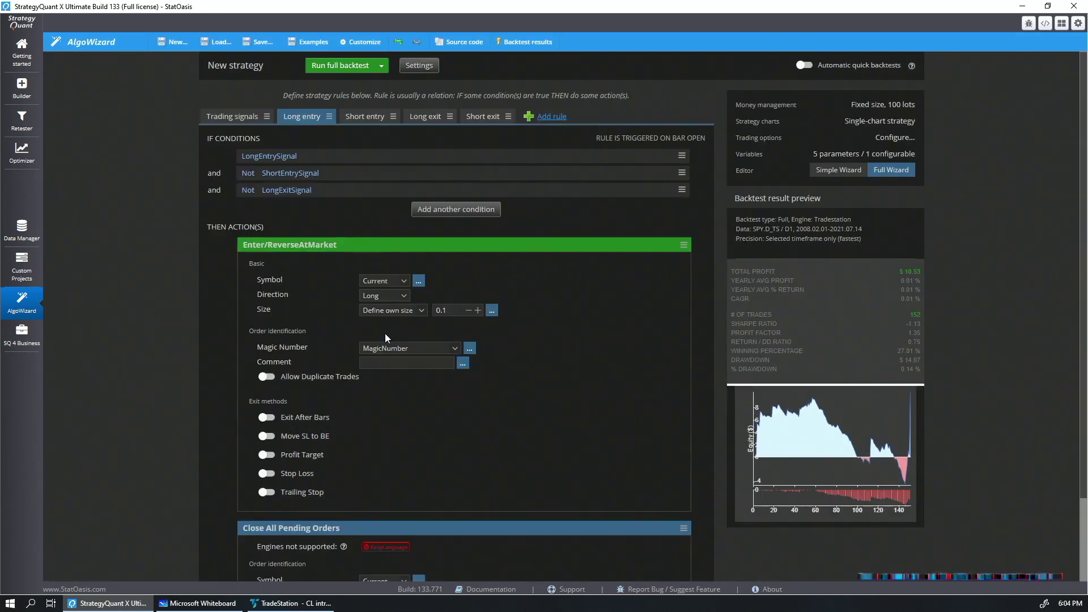
scroll(332, 528, "down", 3)
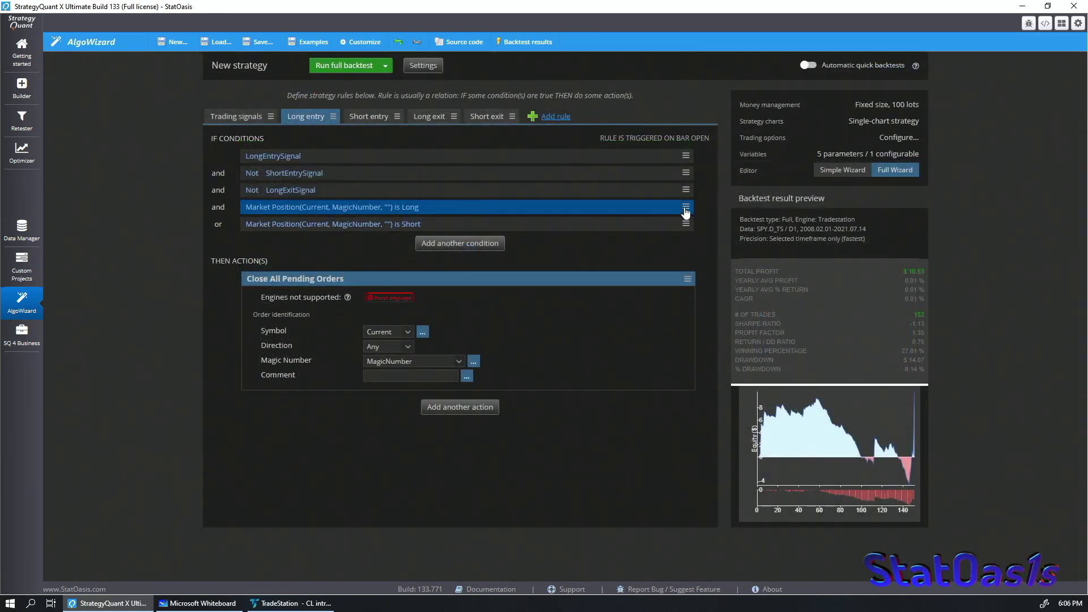
- Enclose the Market Position is Long and Market Position is Short conditions in one pair of brackets
left_click(685, 208)
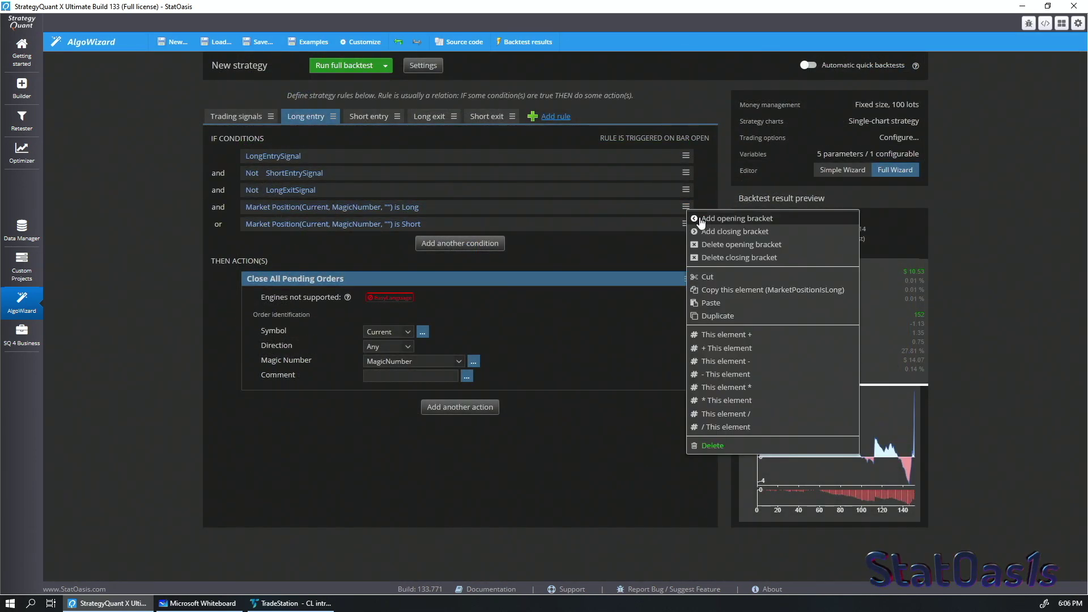
left_click(709, 220)
left_click(685, 224)
left_click(716, 249)
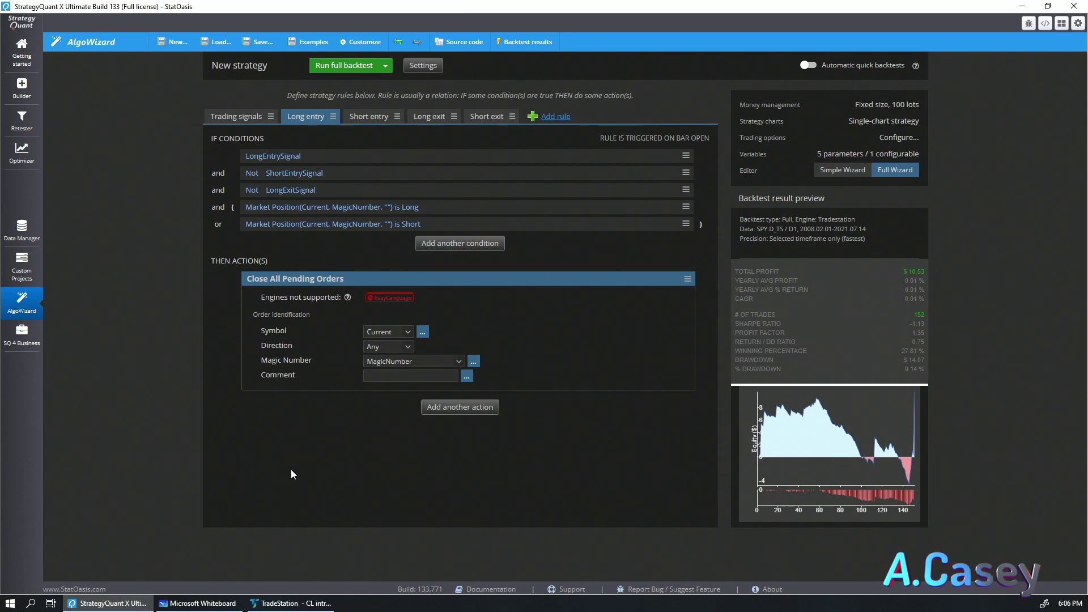
- Check the whiteboard sketch and add an "or" condition Bar[0] hour > 16 inside the brackets of the long entry rule
left_click(202, 602)
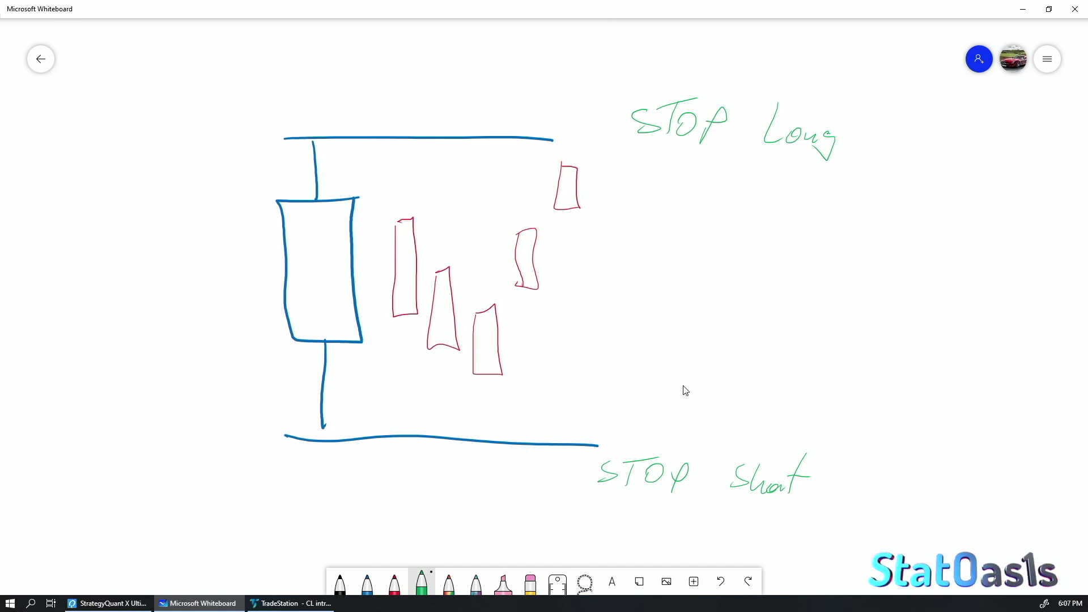
left_click(131, 603)
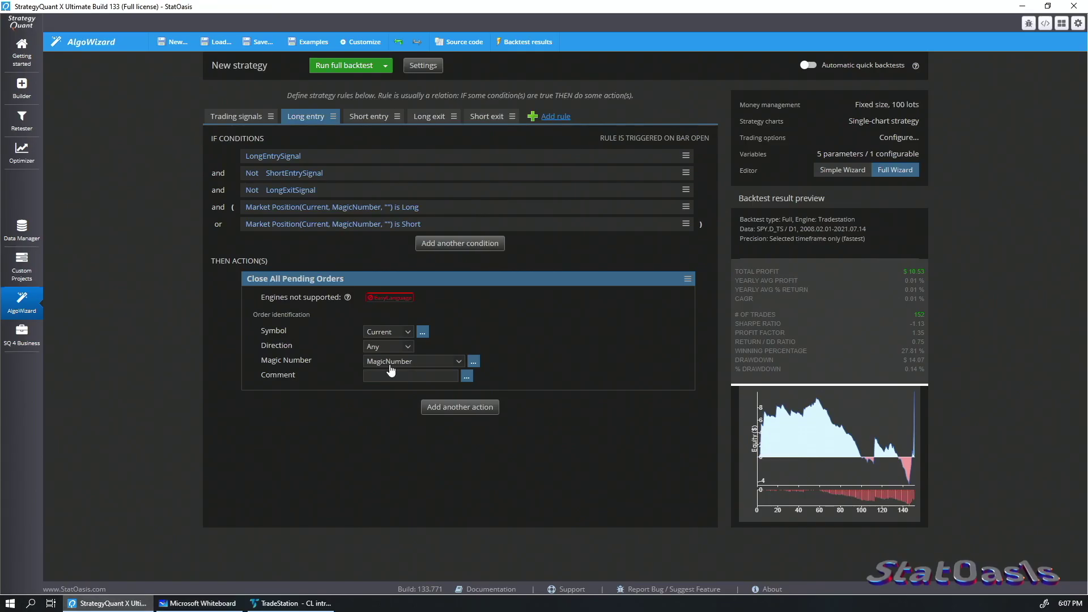
left_click(471, 244)
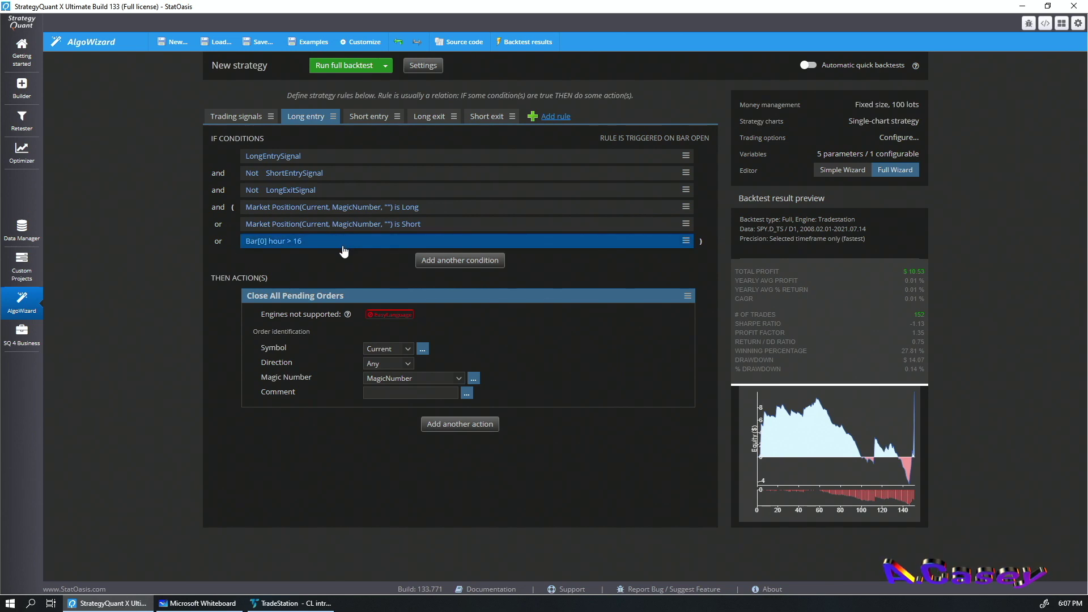
left_click(247, 208)
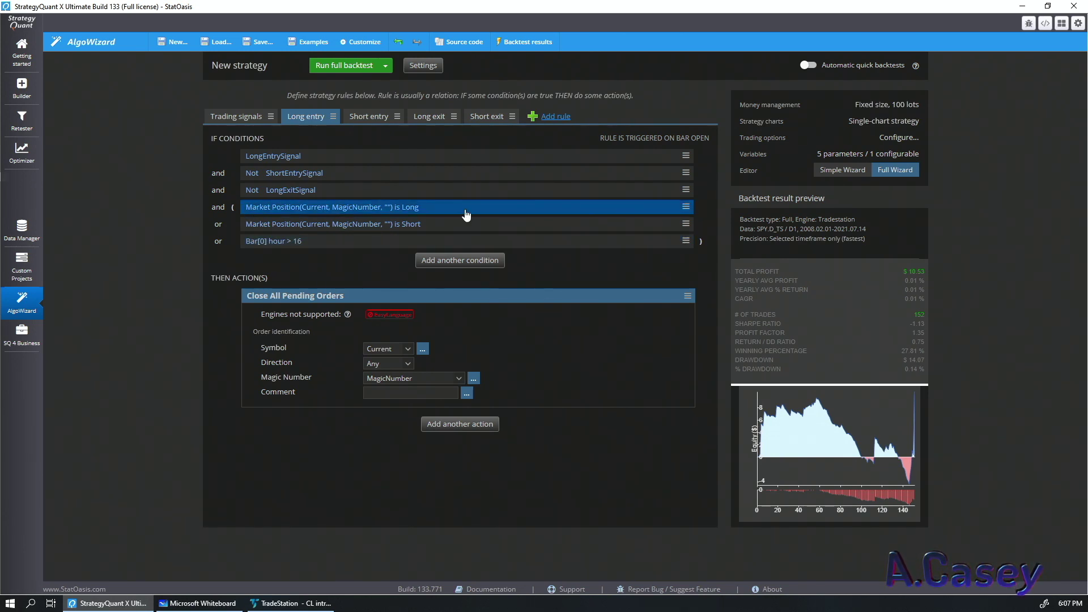
left_click(352, 225)
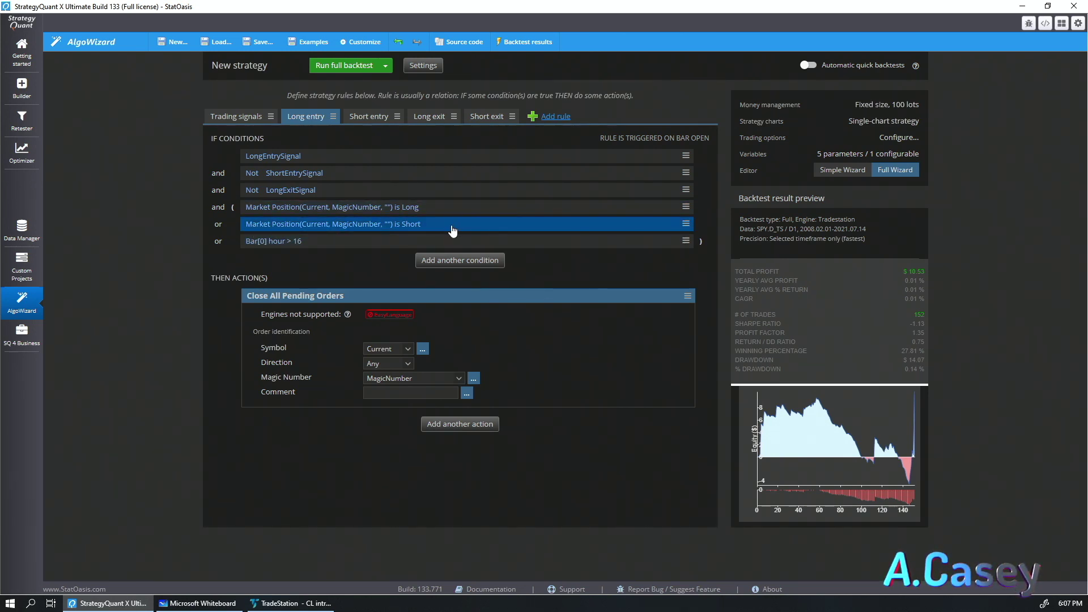
left_click(289, 243)
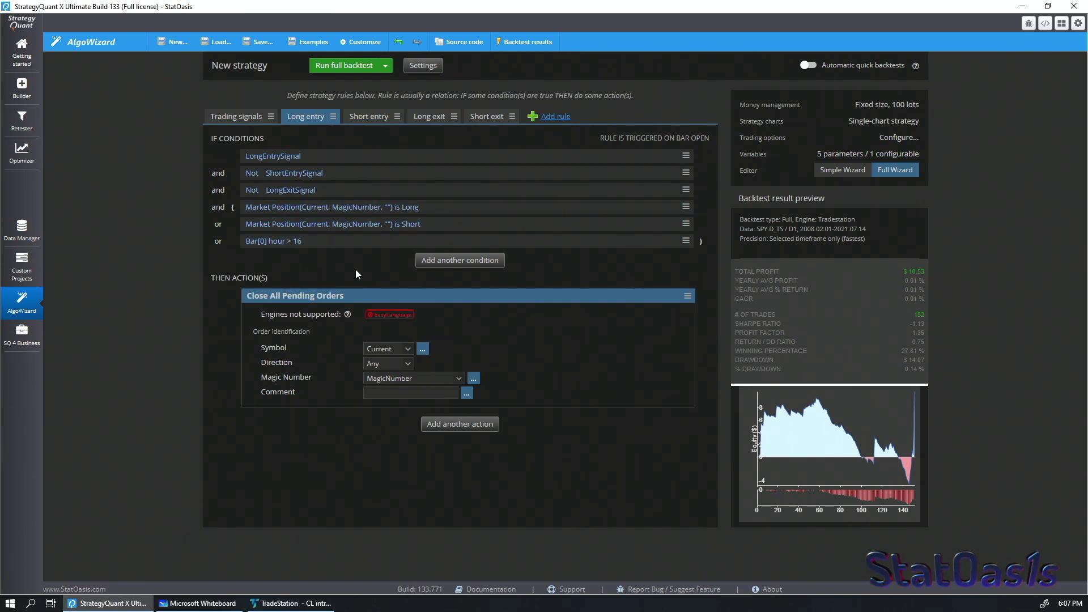
- Set the hour of the Bar Hour Is Bigger condition to 14
double_click(316, 242)
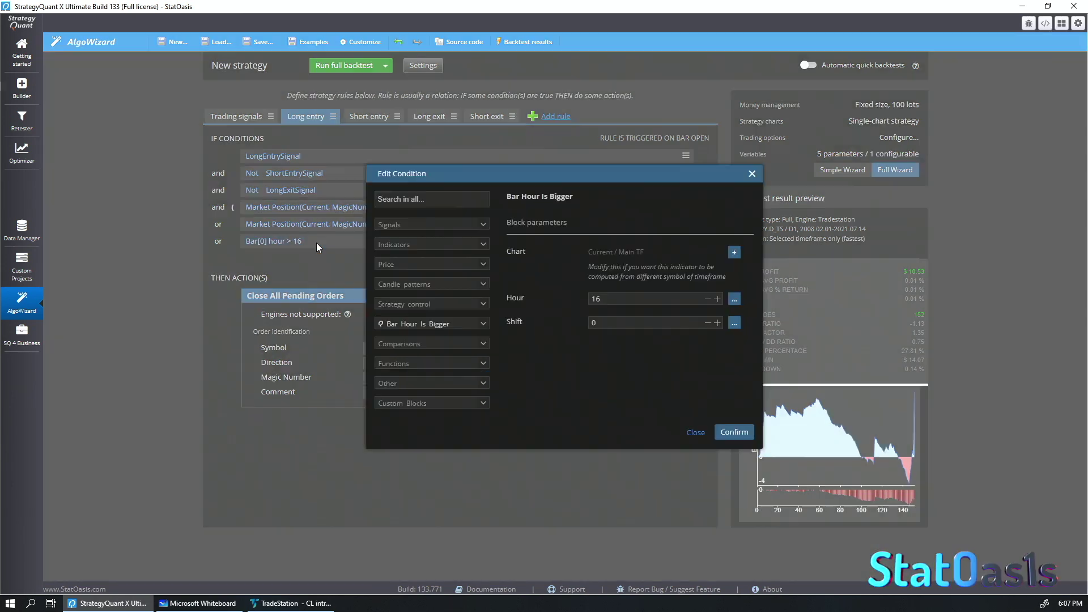
left_click(620, 298)
key("BackSpace")
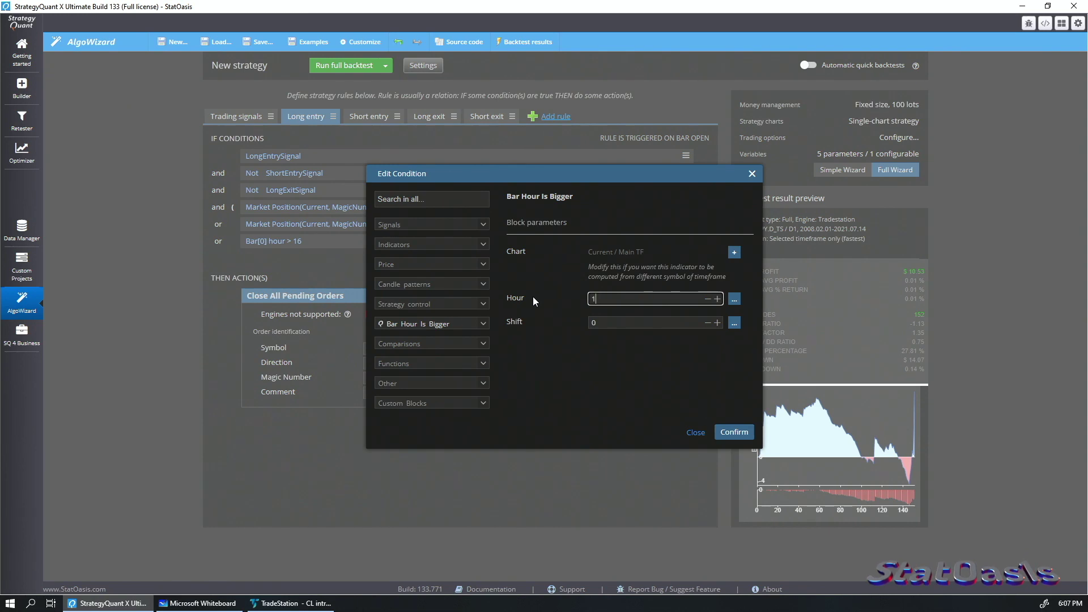
type("4")
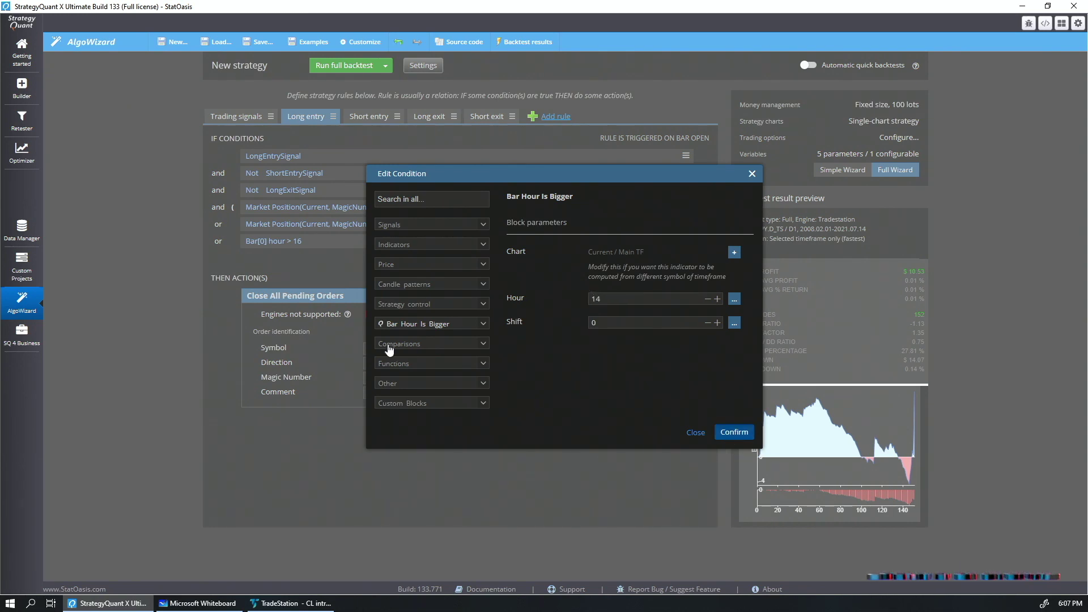
key("Return")
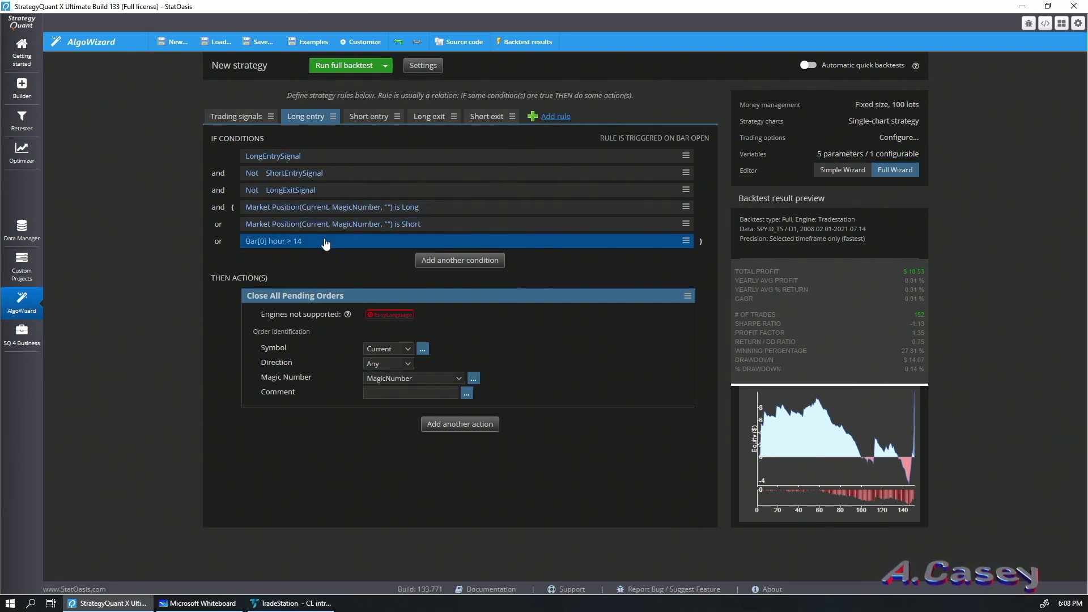
left_click(306, 295)
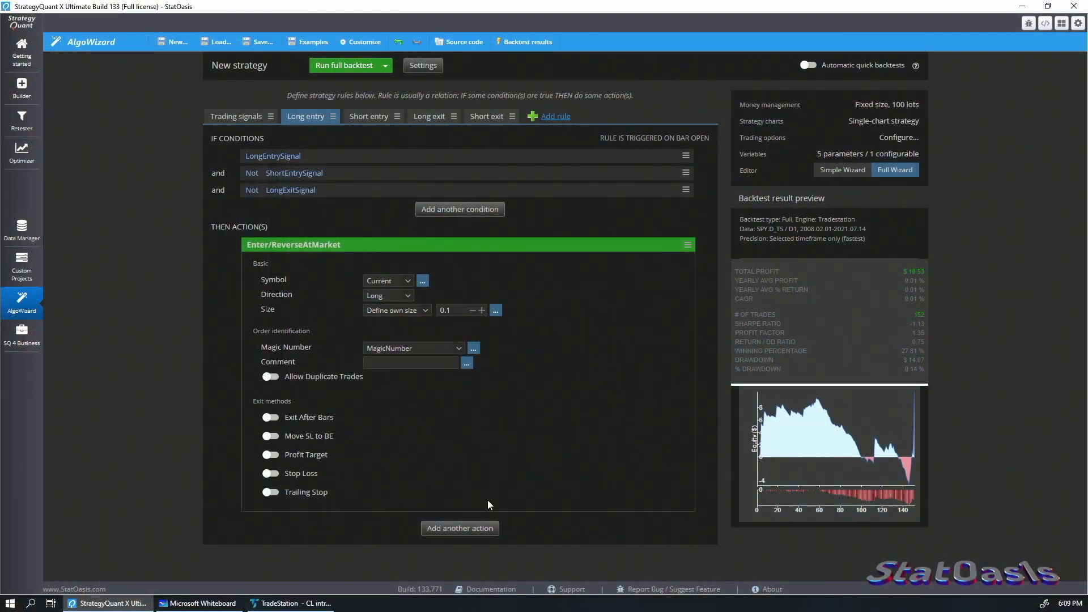
- Add a Send Email action below Enter/ReverseAtMarket in the long entry rule and check its unsupported engines
left_click(457, 527)
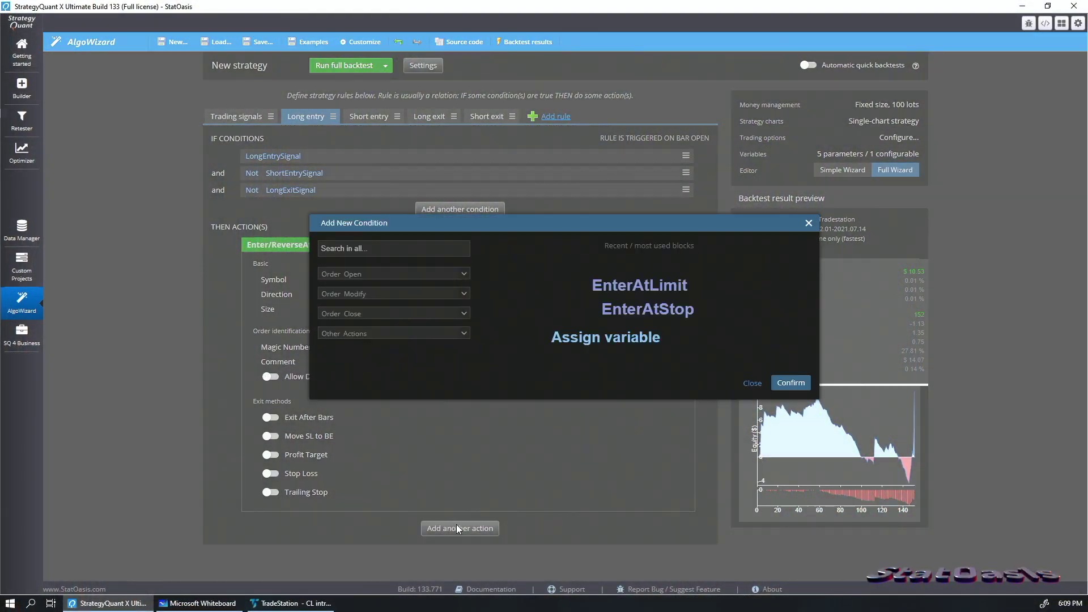
left_click(387, 334)
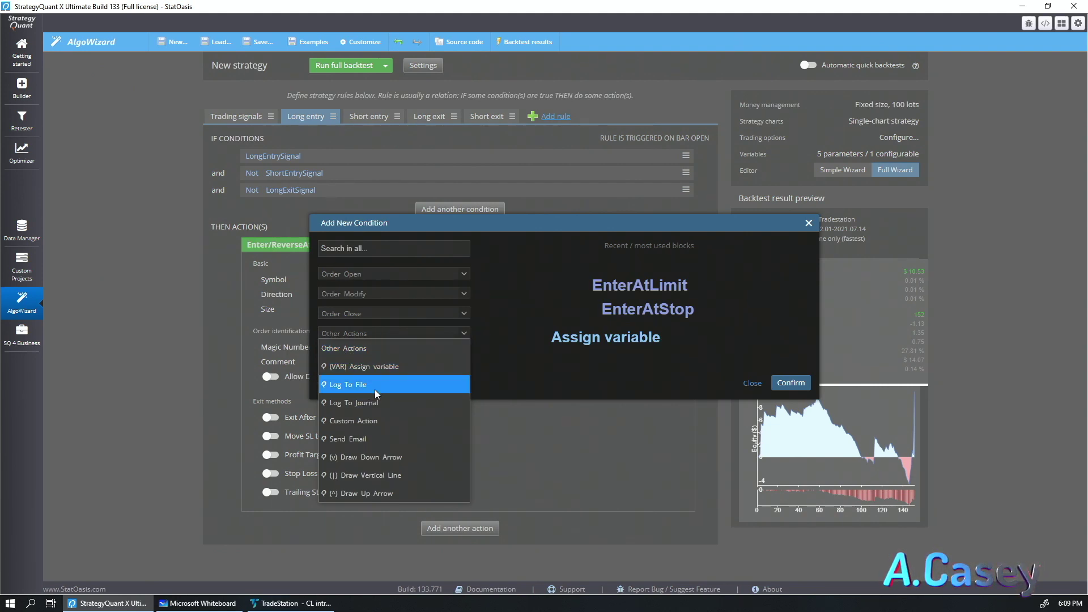
left_click(386, 437)
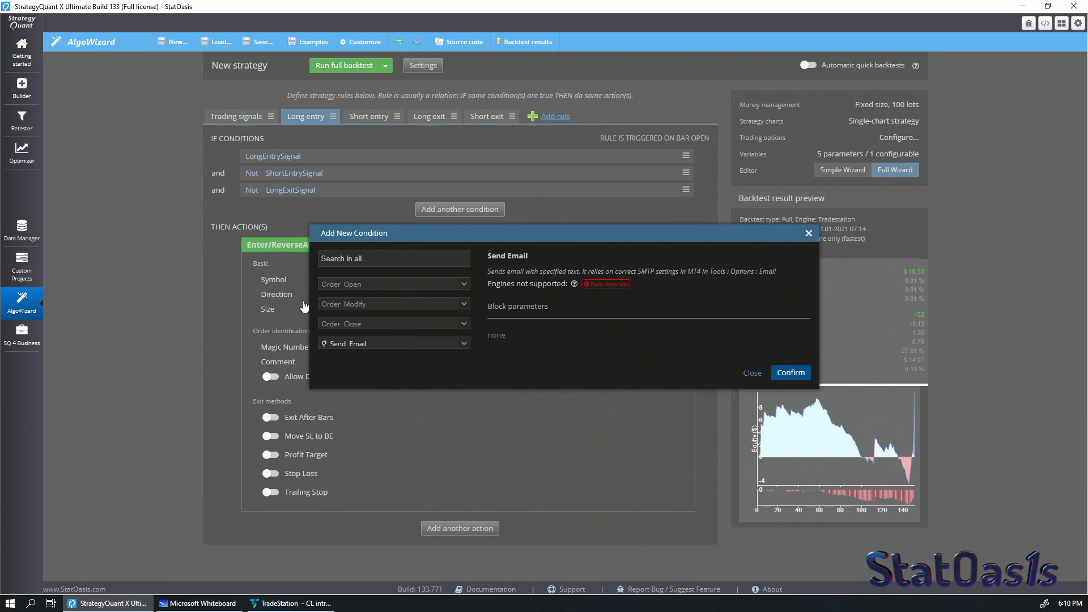
key("Return")
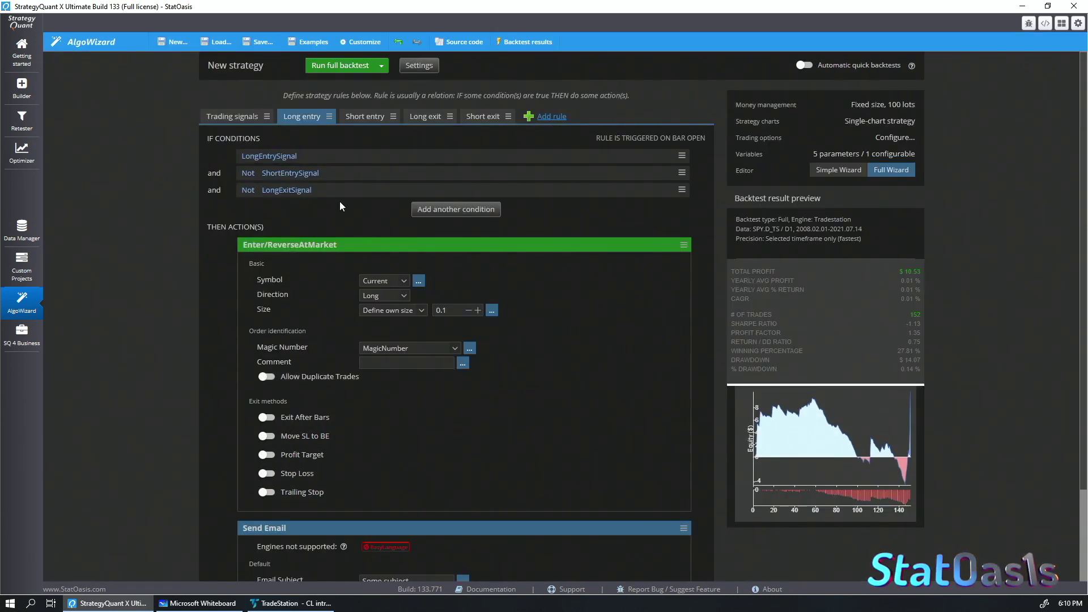
scroll(429, 492, "down", 5)
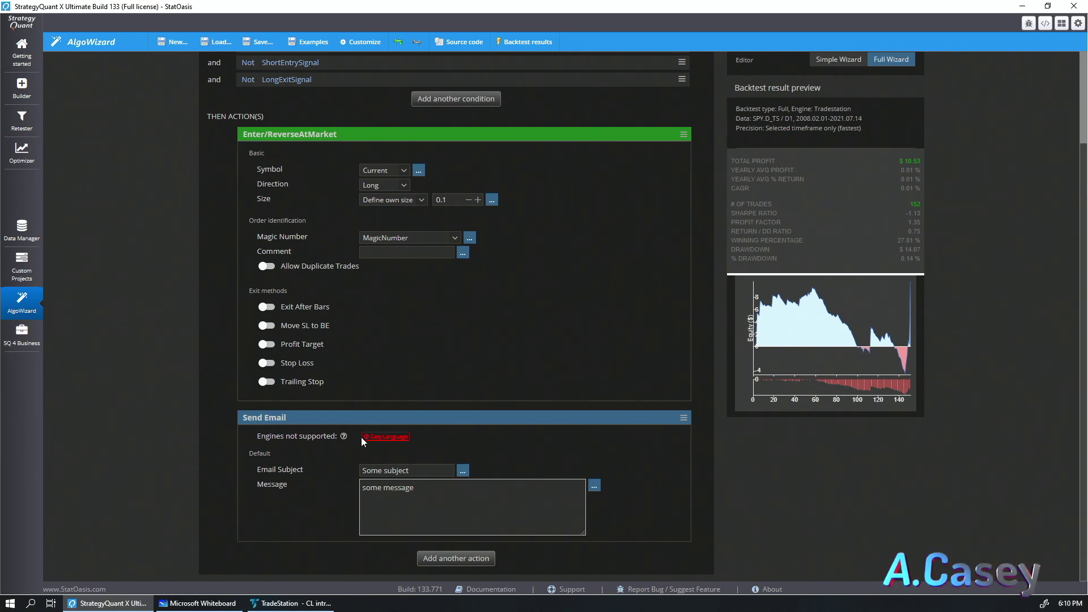
mouse_move(343, 437)
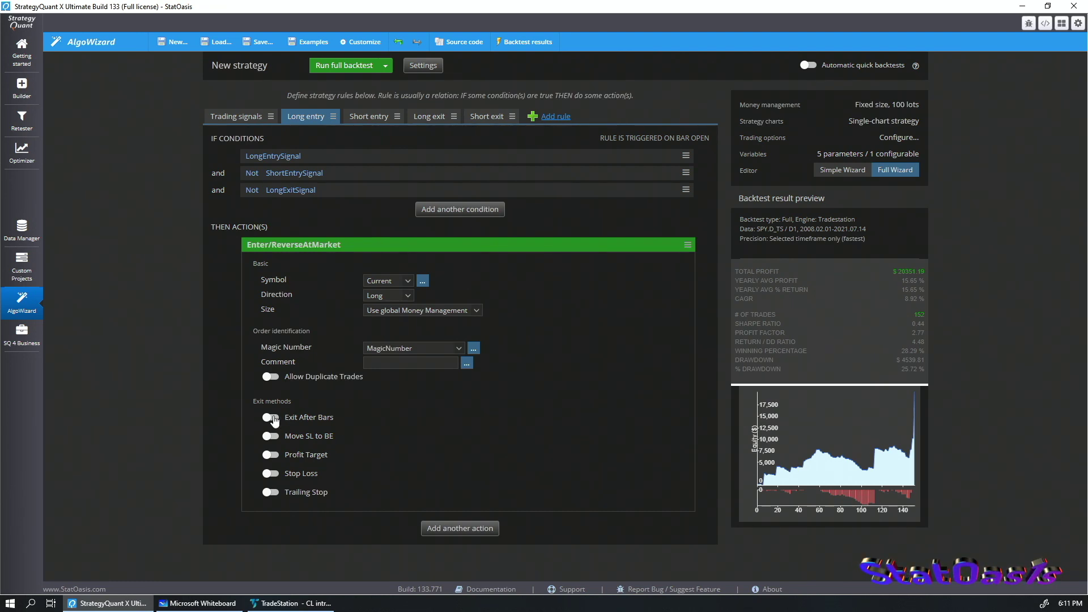
- Turn the Exit After Bars exit method of the Enter/ReverseAtMarket action on and off again
left_click(270, 418)
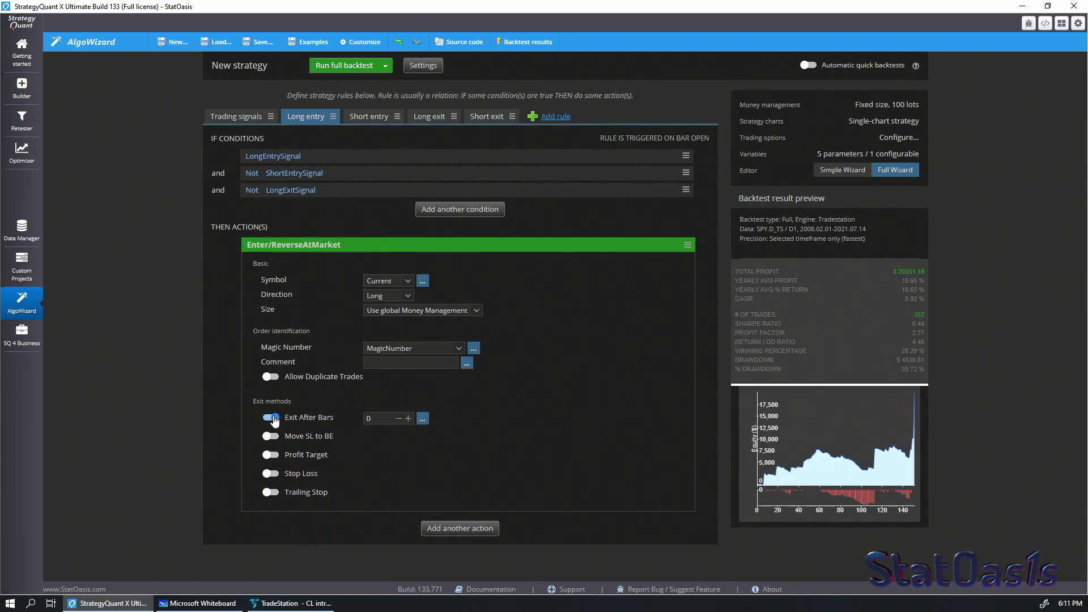
left_click(273, 418)
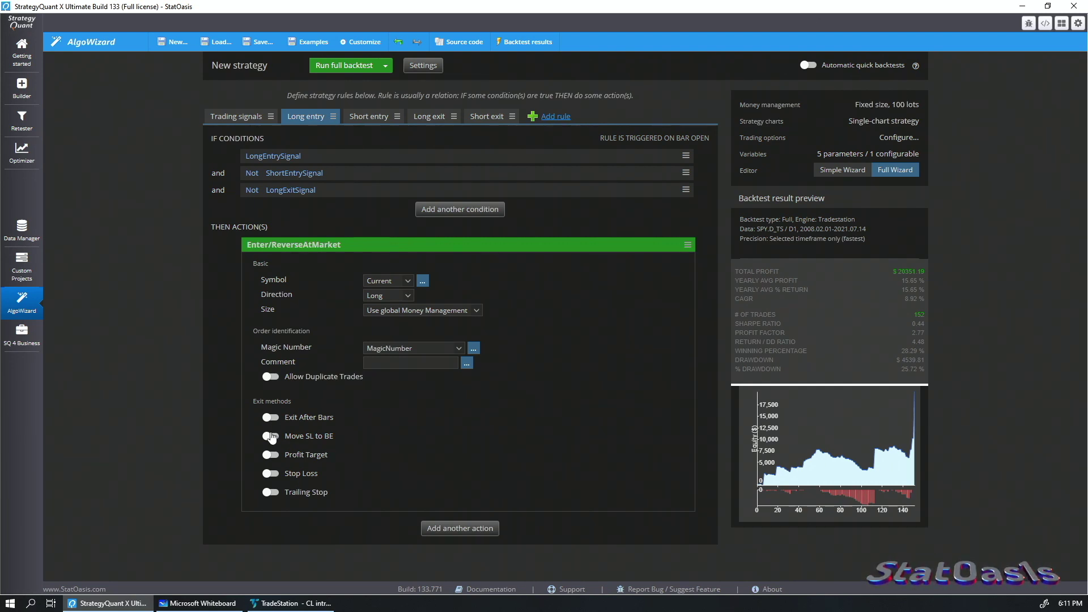
- Turn on the Move SL to BE exit method of the Enter/ReverseAtMarket action and view its value types
left_click(271, 436)
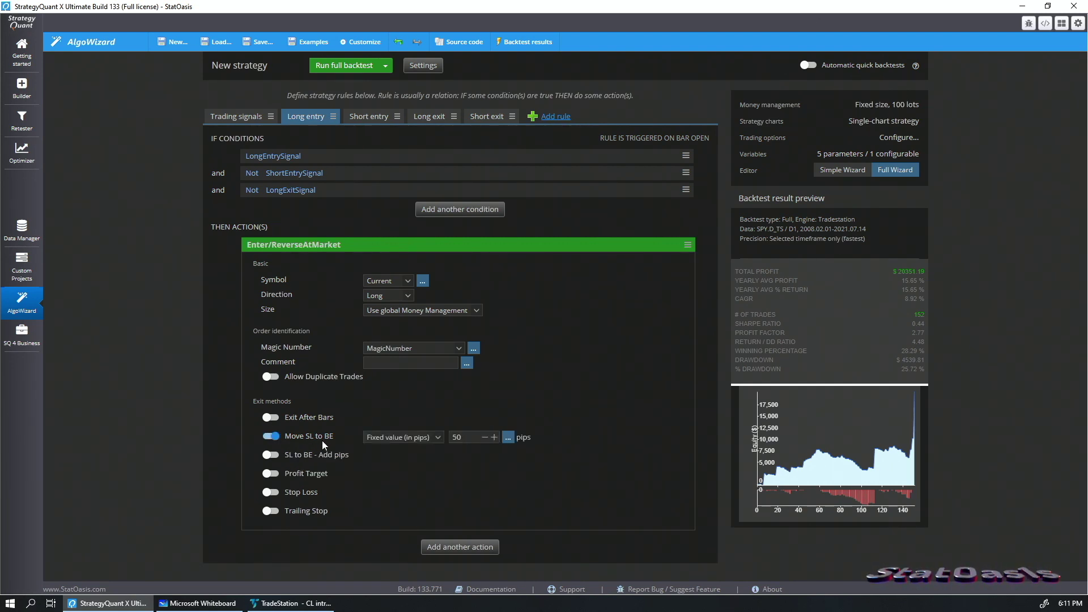
left_click(431, 440)
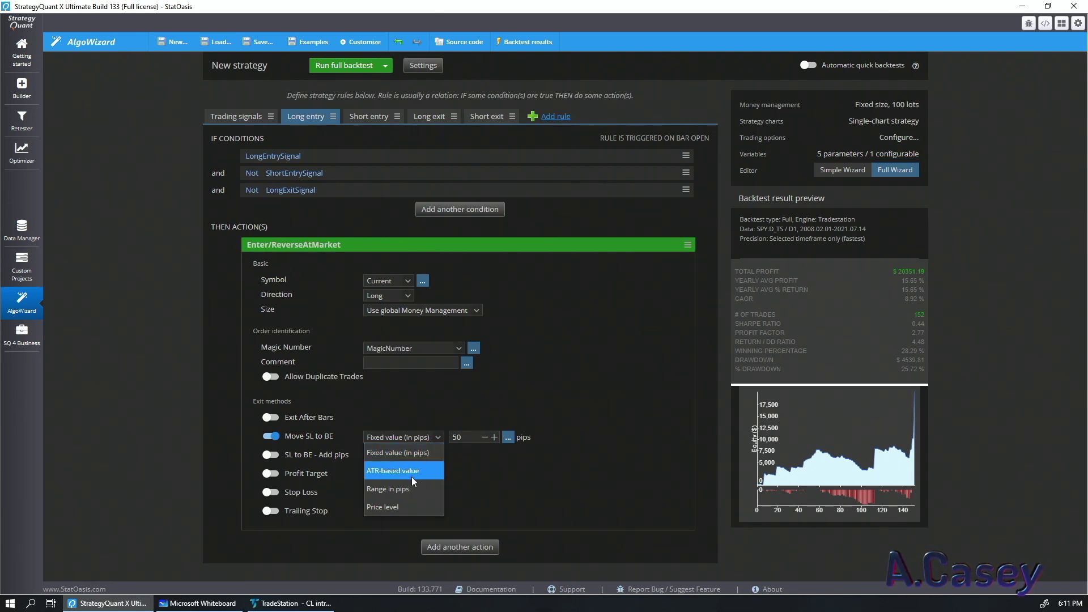
left_click(525, 495)
- Switch to TradeStation and draw an arrow labelled "Enter" pointing at the candle just before June 21 on the SPY daily chart
left_click(290, 603)
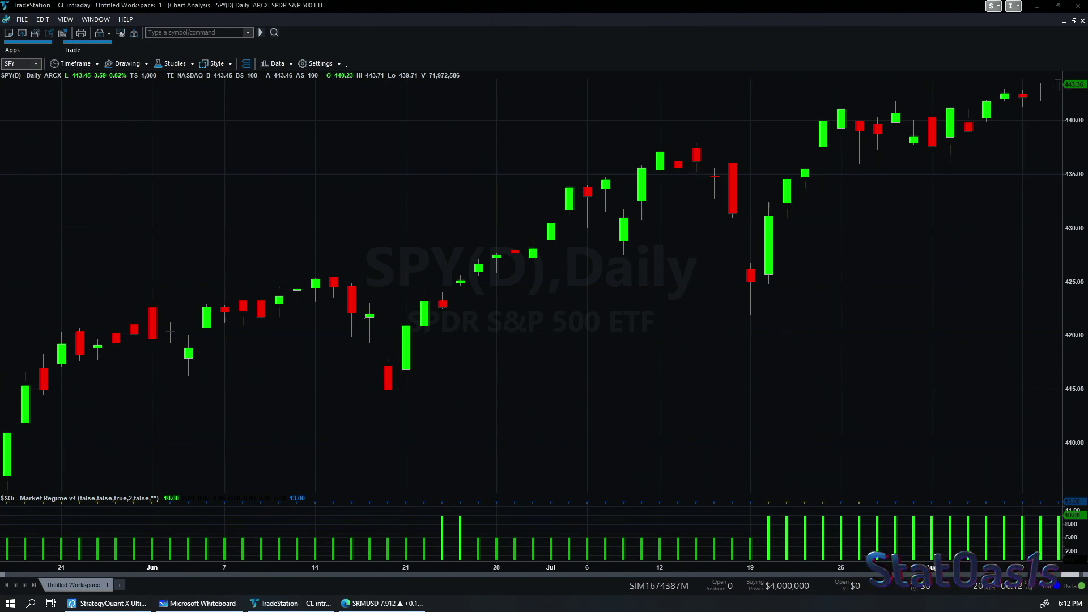
mouse_move(315, 353)
left_mouse_down()
mouse_move(368, 318)
mouse_move(366, 334)
left_mouse_up()
mouse_move(287, 345)
left_mouse_down()
mouse_move(282, 367)
mouse_move(306, 377)
left_mouse_up()
left_click_drag(301, 361, 313, 360)
mouse_move(318, 365)
left_mouse_down()
mouse_move(310, 373)
mouse_move(328, 378)
left_mouse_up()
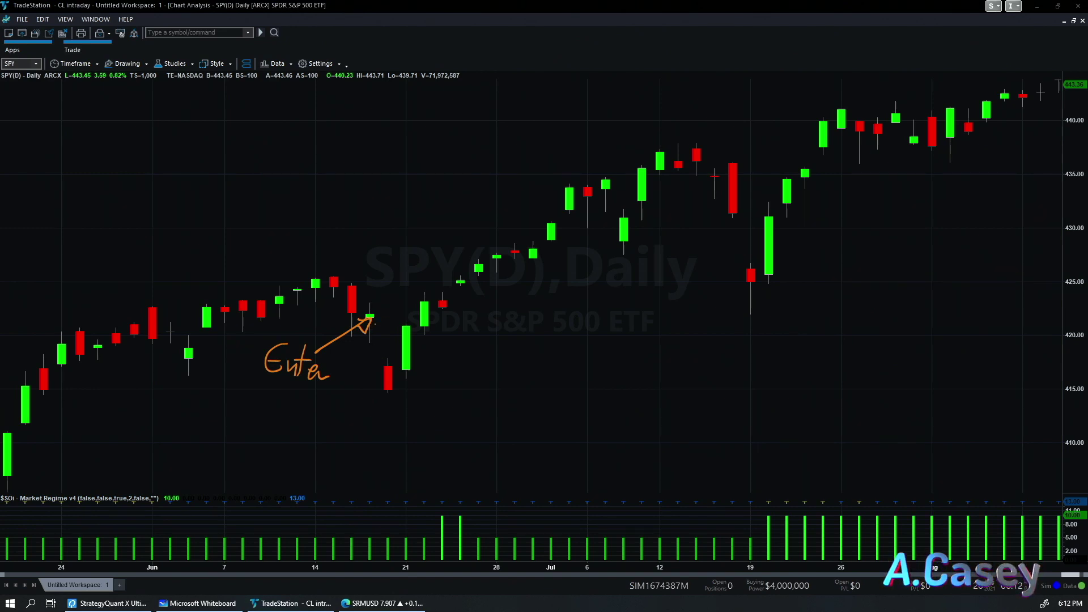
- Draw a curly bracket beside the entry candle and write the entry price 422 below the "Enter" label
left_click_drag(461, 316, 454, 404)
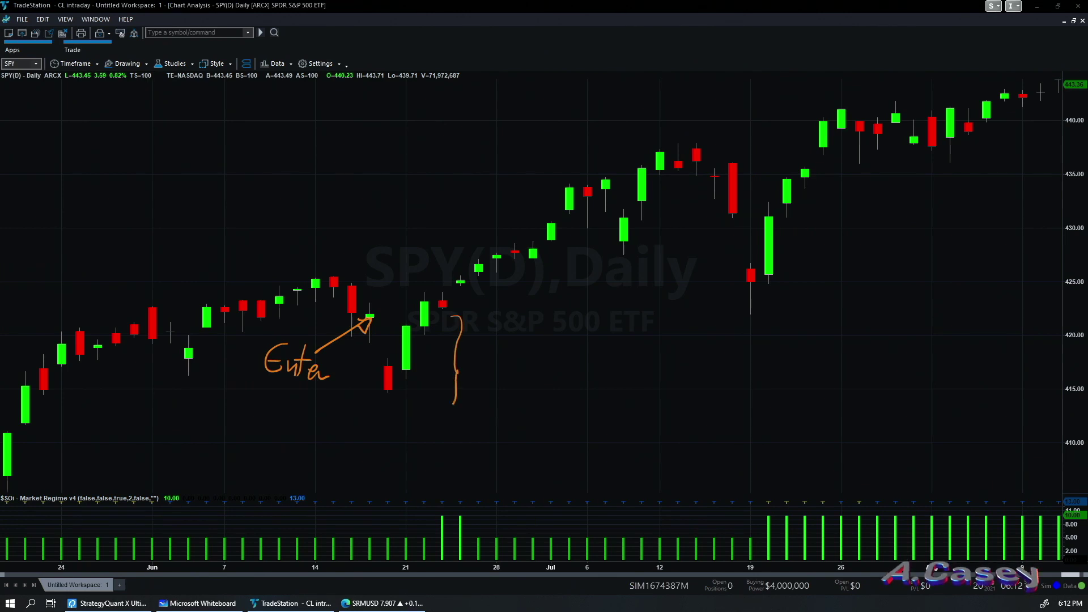
left_click_drag(276, 395, 288, 428)
left_click_drag(294, 403, 313, 430)
left_click_drag(318, 406, 336, 431)
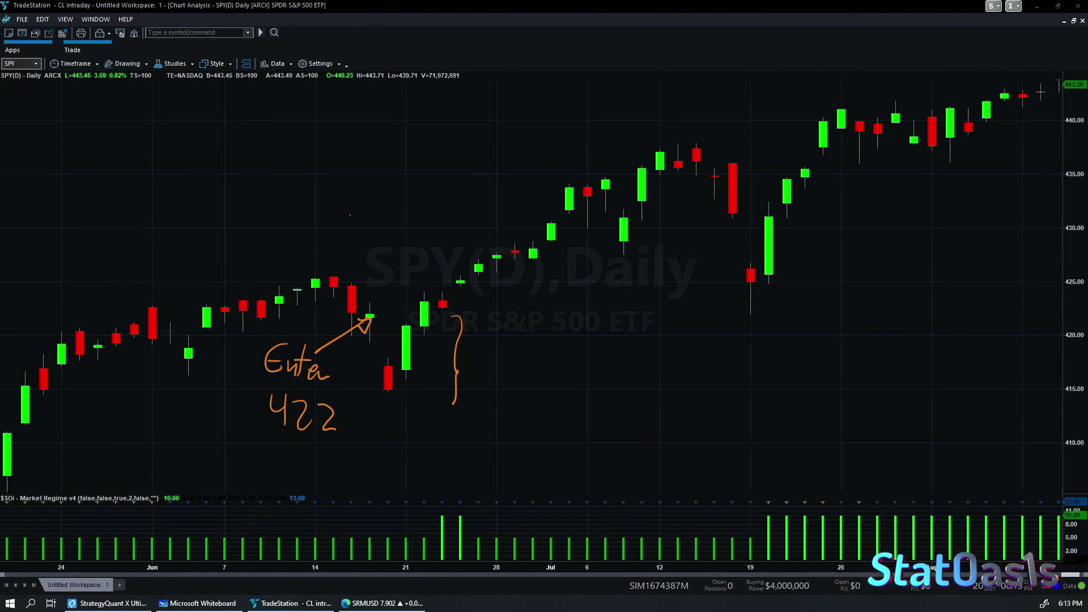
- Write "+5" above the entry, circle the June 28 candle and write 427 above it
left_click_drag(365, 210, 323, 229)
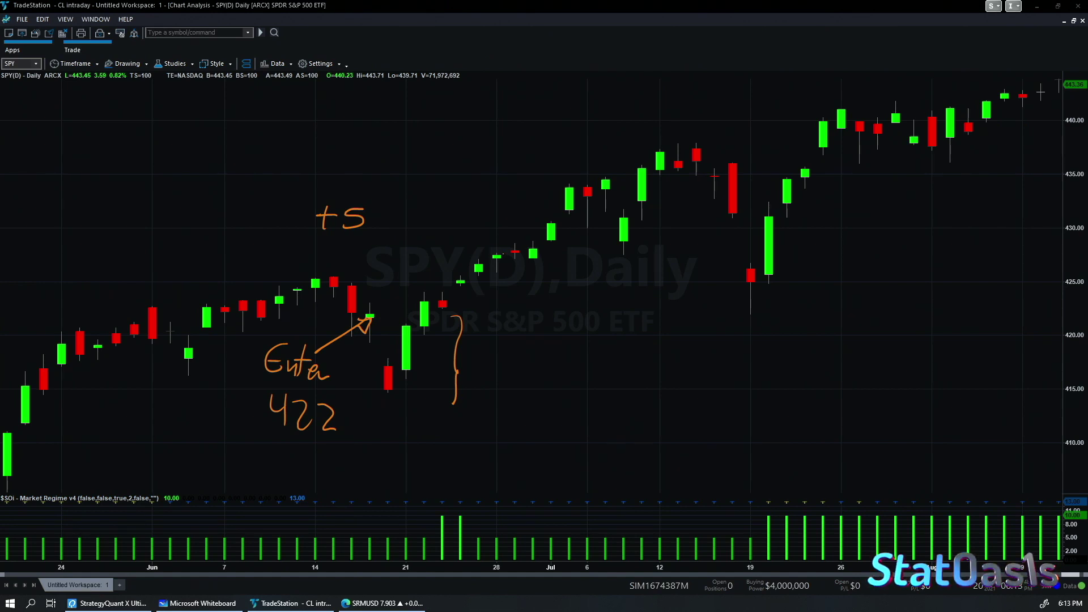
left_click_drag(496, 246, 511, 245)
mouse_move(481, 207)
left_mouse_down()
mouse_move(478, 218)
mouse_move(493, 225)
left_mouse_up()
mouse_move(488, 211)
left_mouse_down()
mouse_move(488, 234)
mouse_move(508, 233)
mouse_move(524, 207)
mouse_move(515, 235)
left_mouse_up()
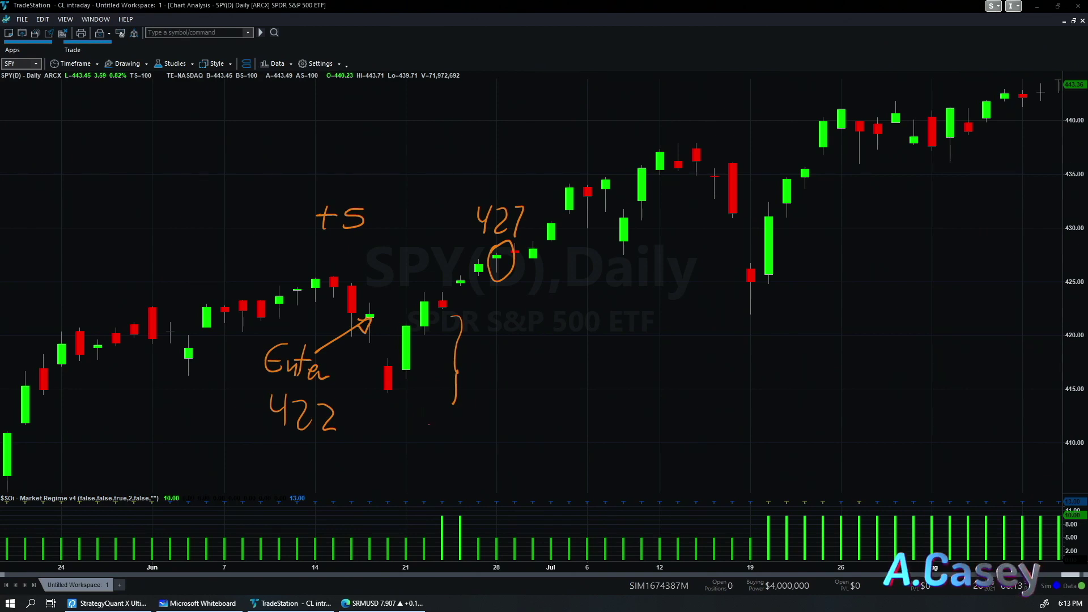
mouse_move(429, 424)
left_mouse_down()
mouse_move(374, 320)
mouse_move(391, 324)
left_mouse_up()
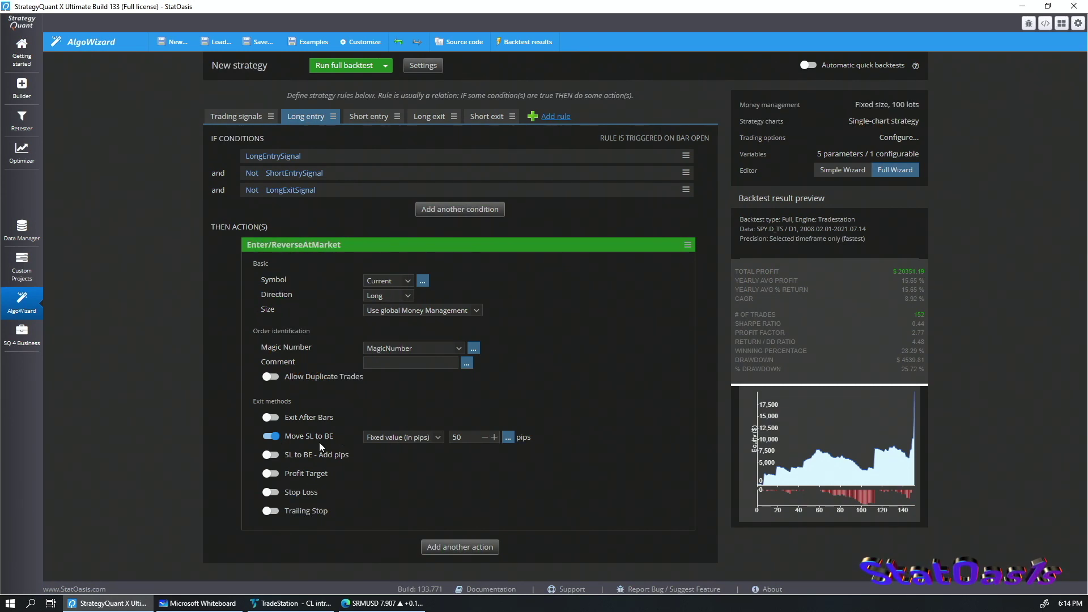
- Review the Move SL to BE value types and the SPY chart, and set the fixed value to 500 pips
left_click(435, 440)
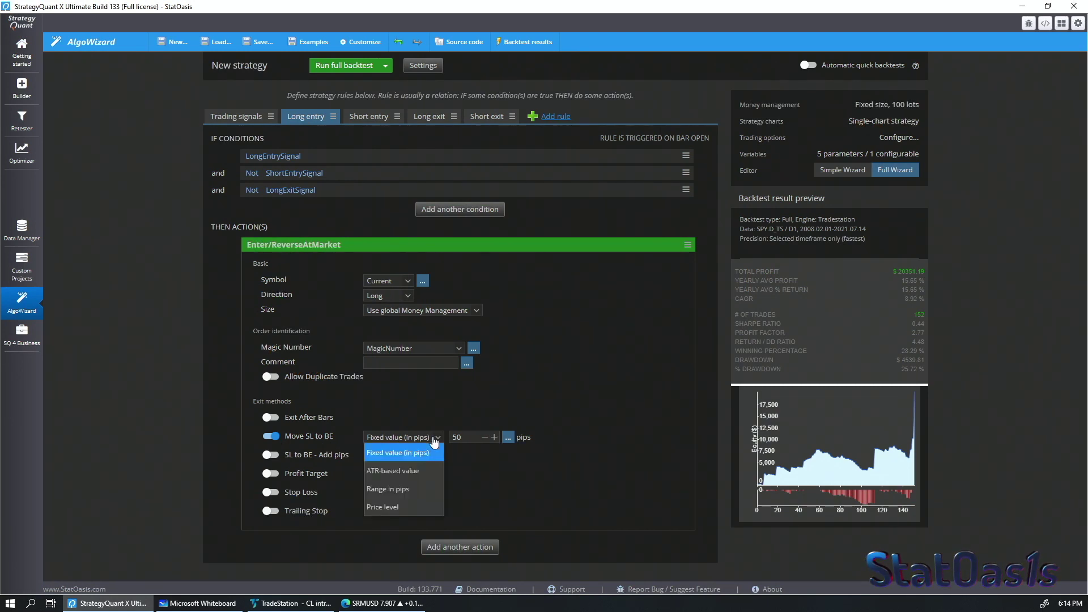
left_click(475, 457)
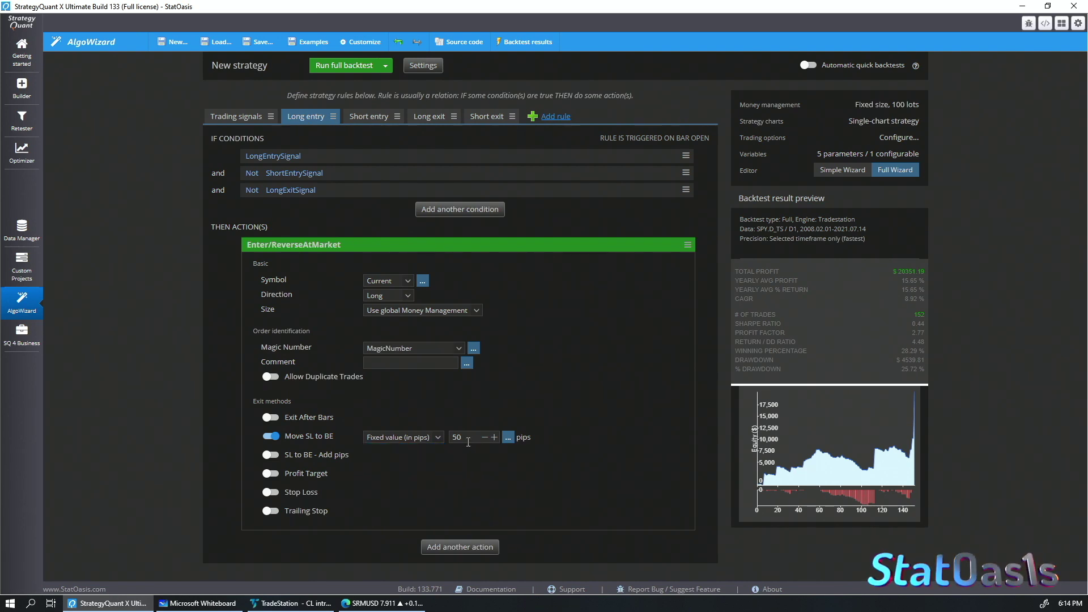
left_click(289, 603)
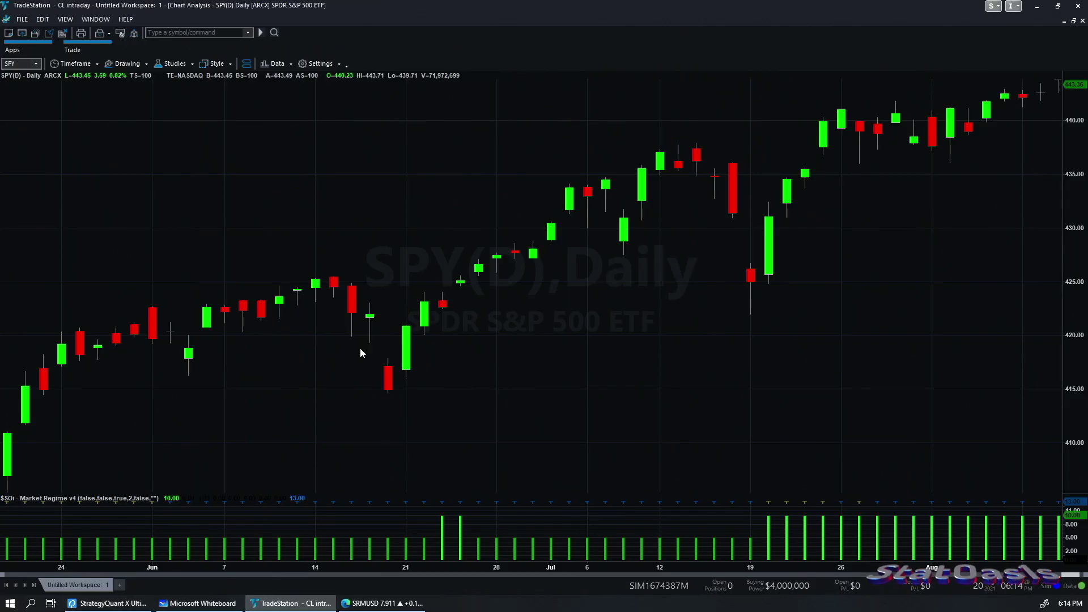
left_click(143, 603)
left_click(472, 436)
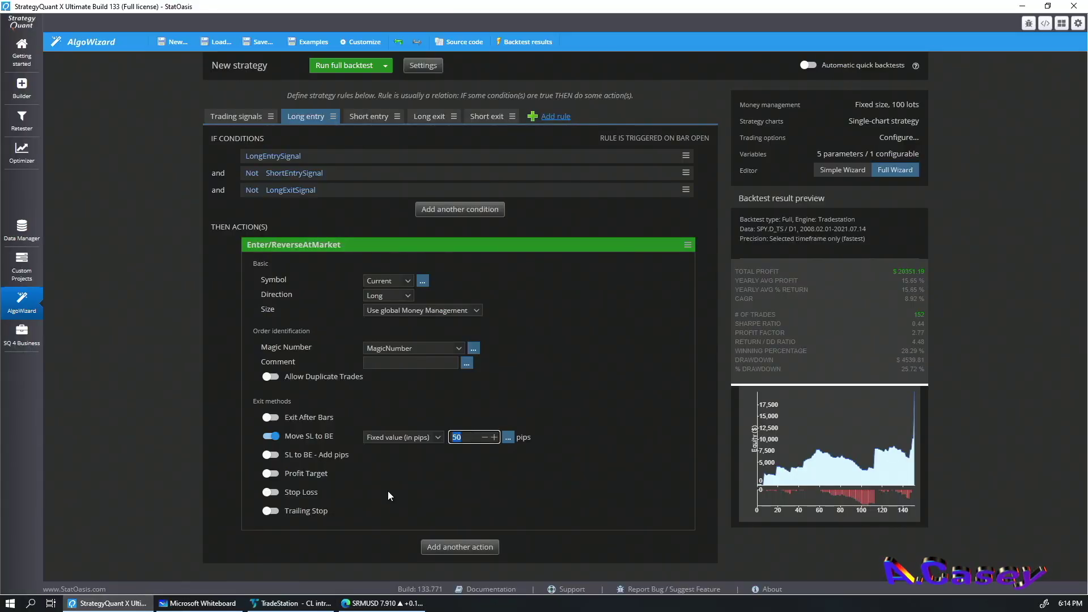
type("500")
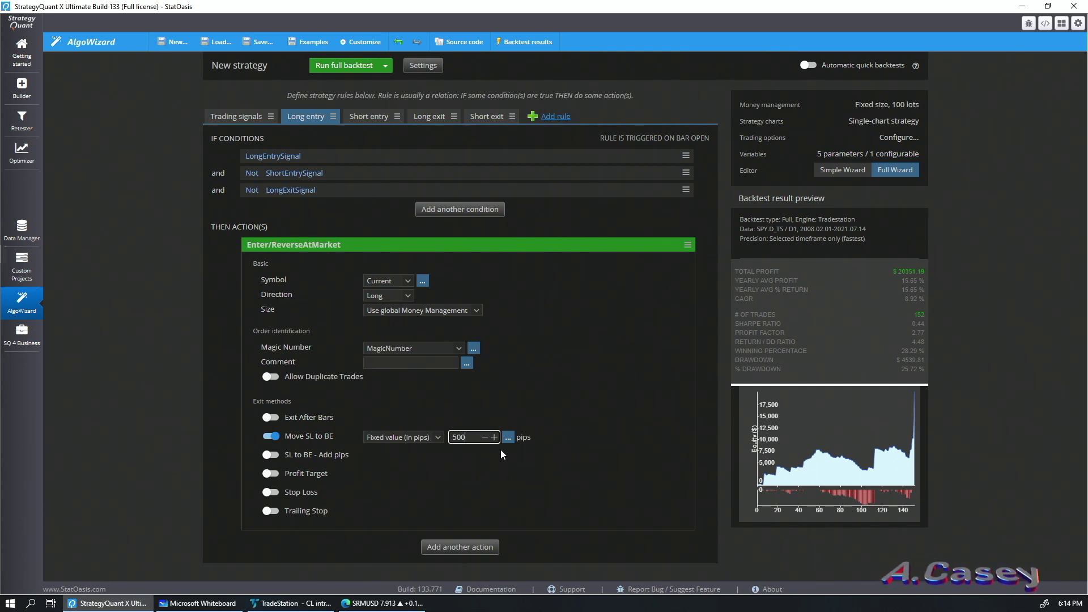
- Switch Move SL to BE to an ATR-based value, check the Average True Range in TradeStation and set the ATR multiplier to 1.5
left_click(436, 438)
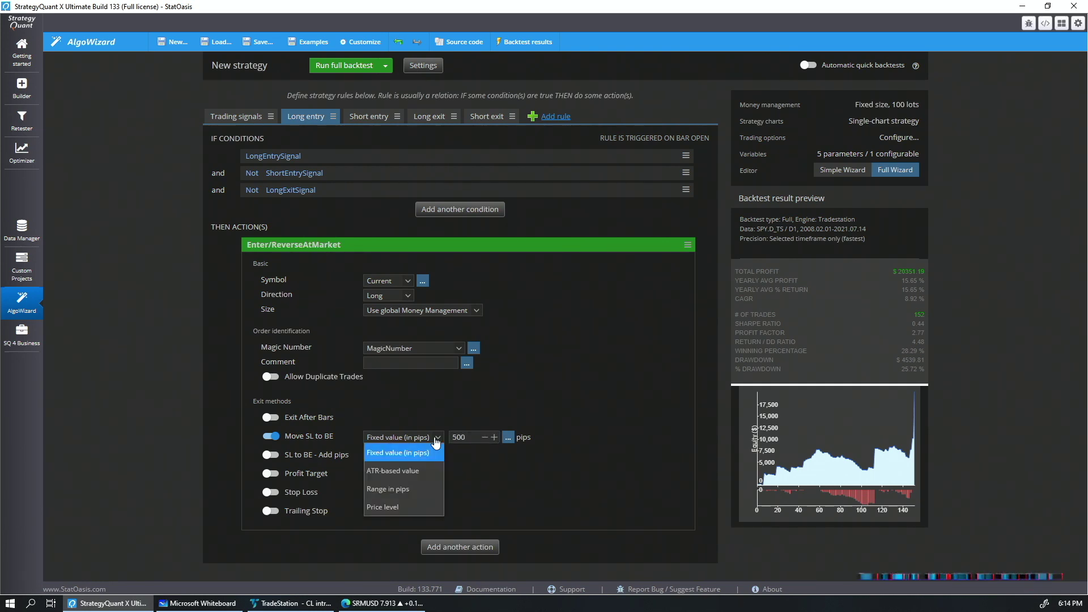
left_click(409, 470)
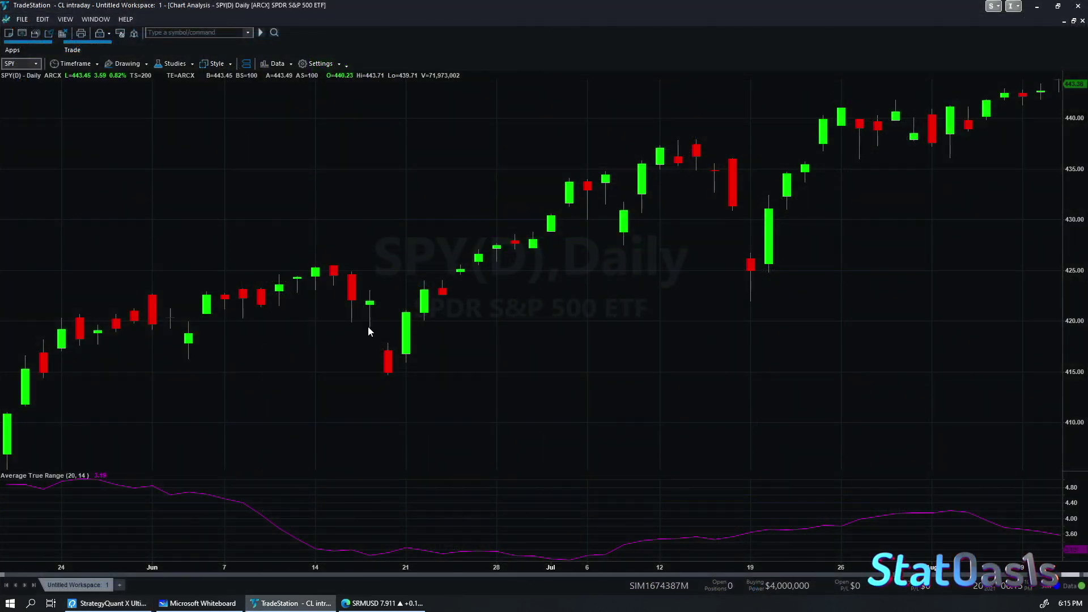
mouse_move(371, 549)
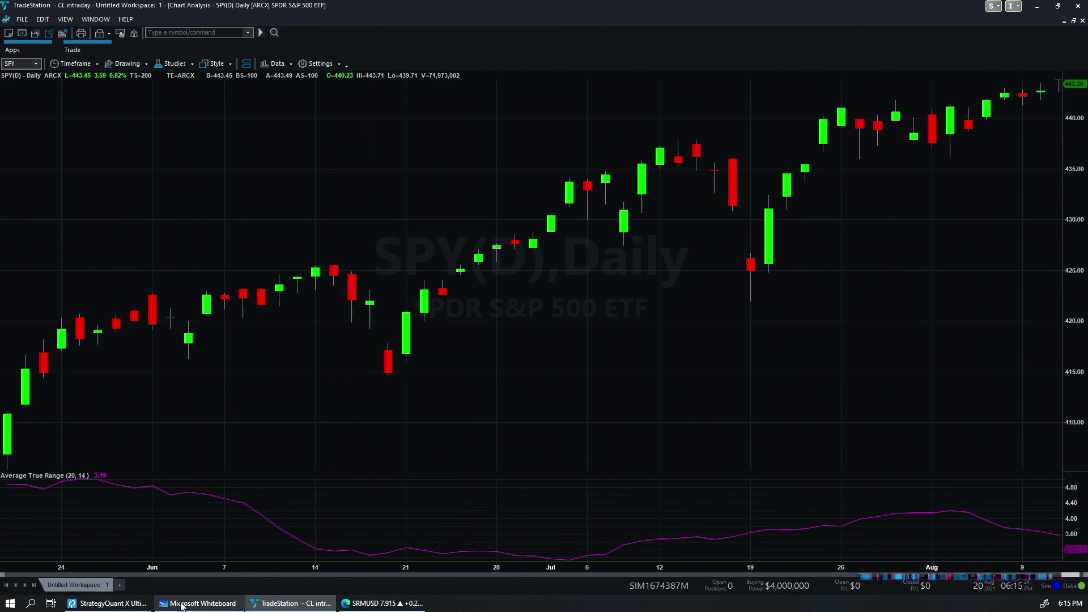
left_click(117, 606)
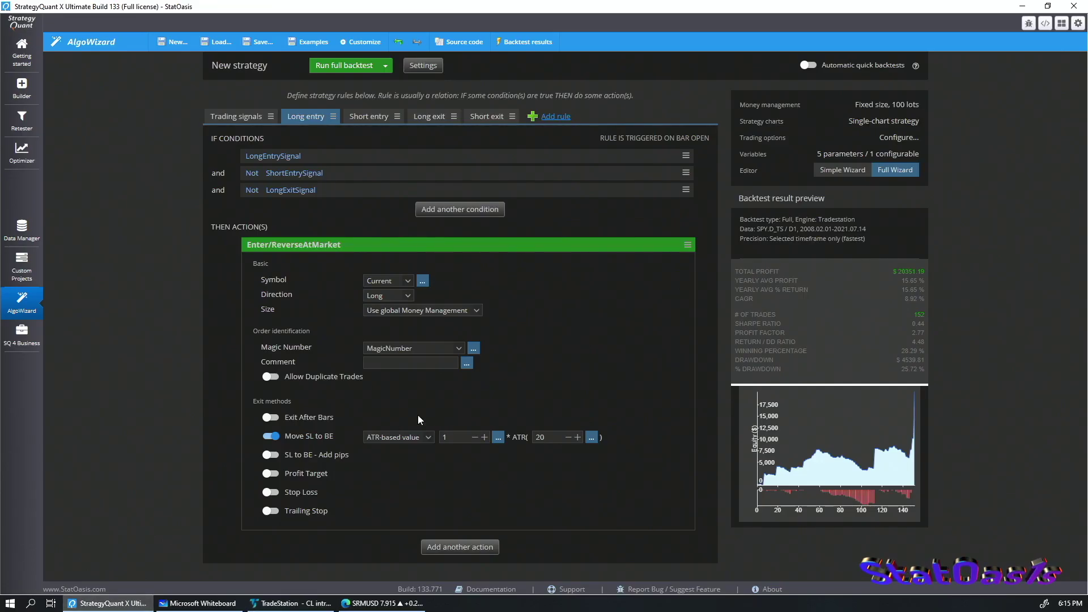
left_click(461, 436)
type(".5")
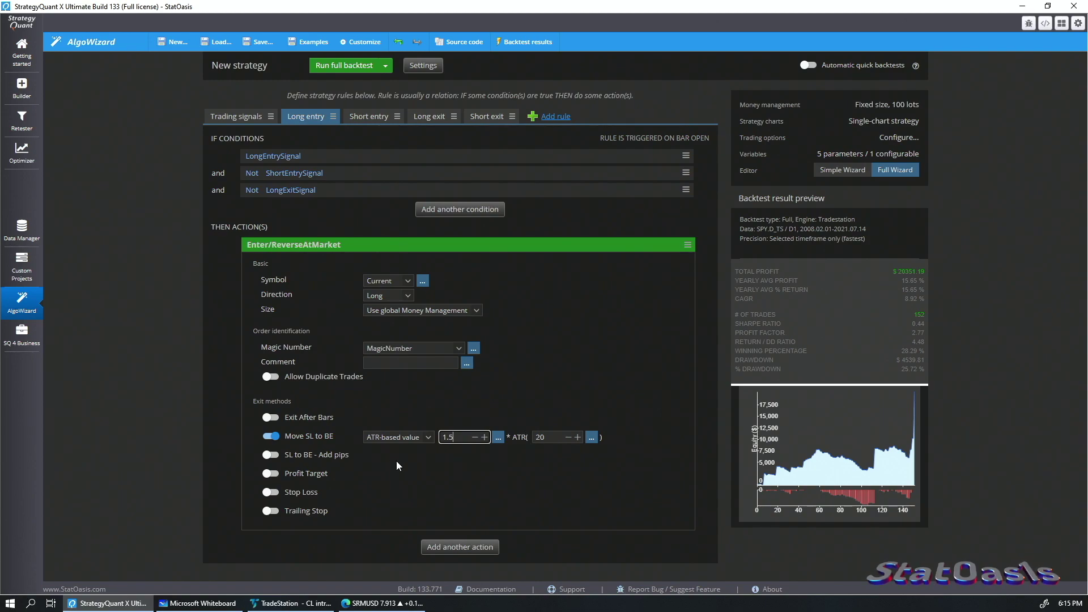
- In TradeStation, circle the entry candle in green and mark the ATR line below it with an arrow labelled 3.05
key("alt+Tab")
mouse_move(366, 277)
left_mouse_down()
mouse_move(357, 323)
mouse_move(385, 323)
mouse_move(379, 277)
left_mouse_up()
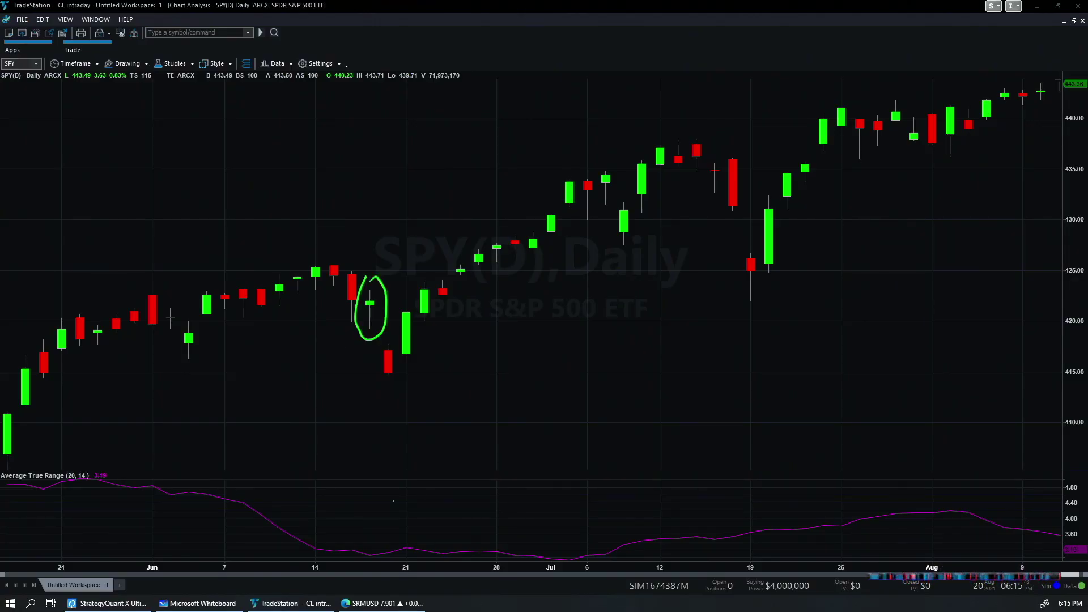
left_click_drag(373, 508, 372, 553)
mouse_move(363, 547)
left_mouse_down()
mouse_move(373, 554)
mouse_move(383, 537)
left_mouse_up()
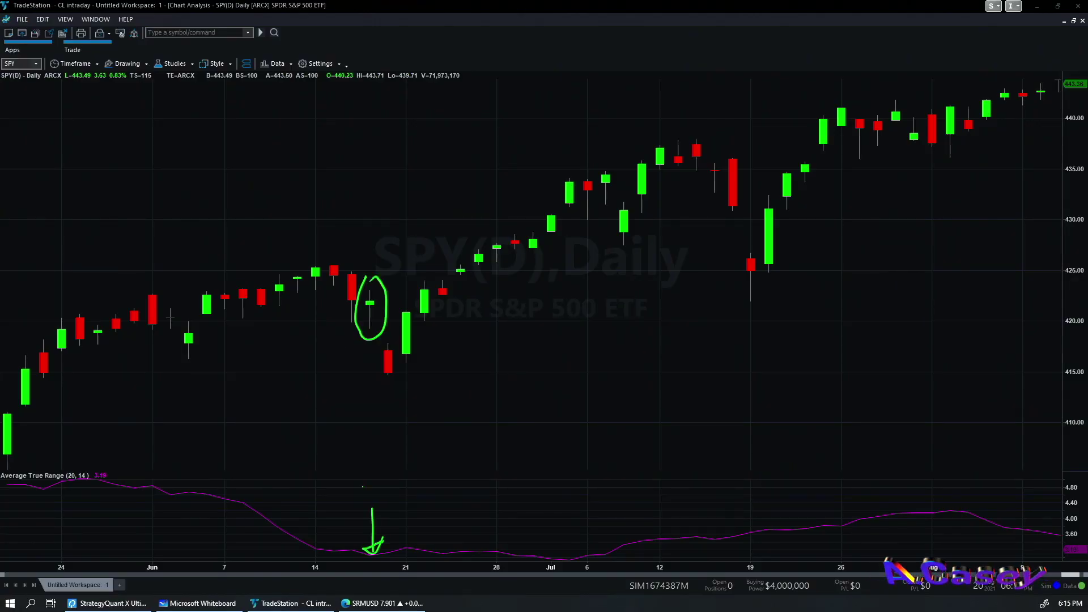
mouse_move(359, 477)
left_mouse_down()
mouse_move(360, 499)
mouse_move(397, 478)
left_mouse_up()
left_click(380, 493)
left_click_drag(418, 468, 411, 487)
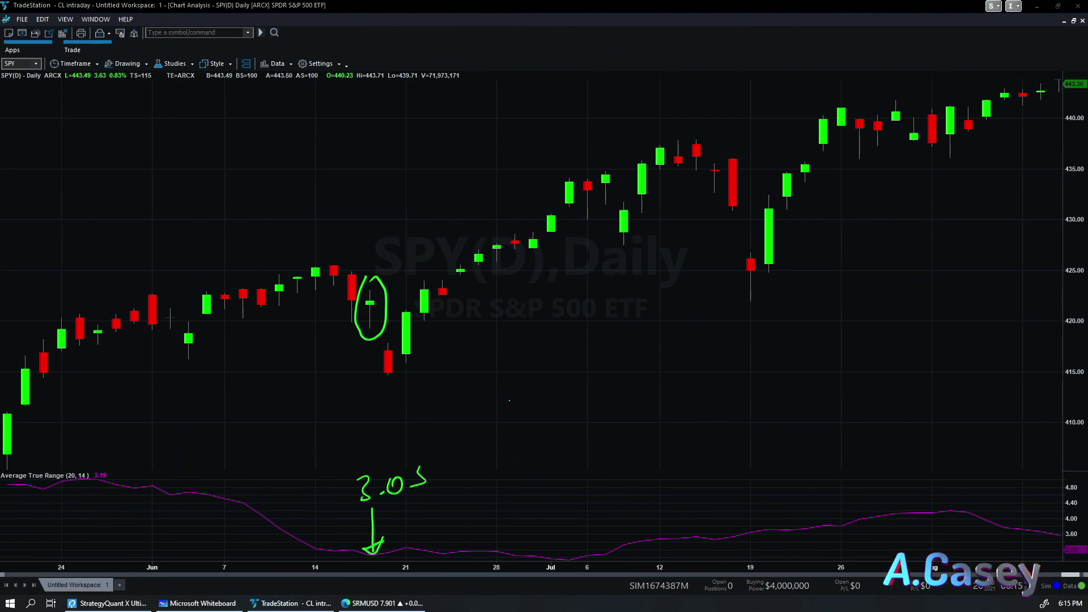
- Write the calculation "1.5 x 3.05 = 4.575" on the SPY chart and underline the result
left_click_drag(504, 398, 503, 427)
left_click(520, 416)
mouse_move(553, 400)
left_mouse_down()
mouse_move(647, 404)
mouse_move(617, 403)
mouse_move(624, 429)
left_mouse_up()
left_click(663, 421)
mouse_move(677, 405)
left_mouse_down()
mouse_move(701, 422)
mouse_move(753, 402)
left_mouse_up()
left_click_drag(735, 420, 758, 417)
left_click_drag(786, 376, 793, 422)
left_click_drag(881, 375, 862, 405)
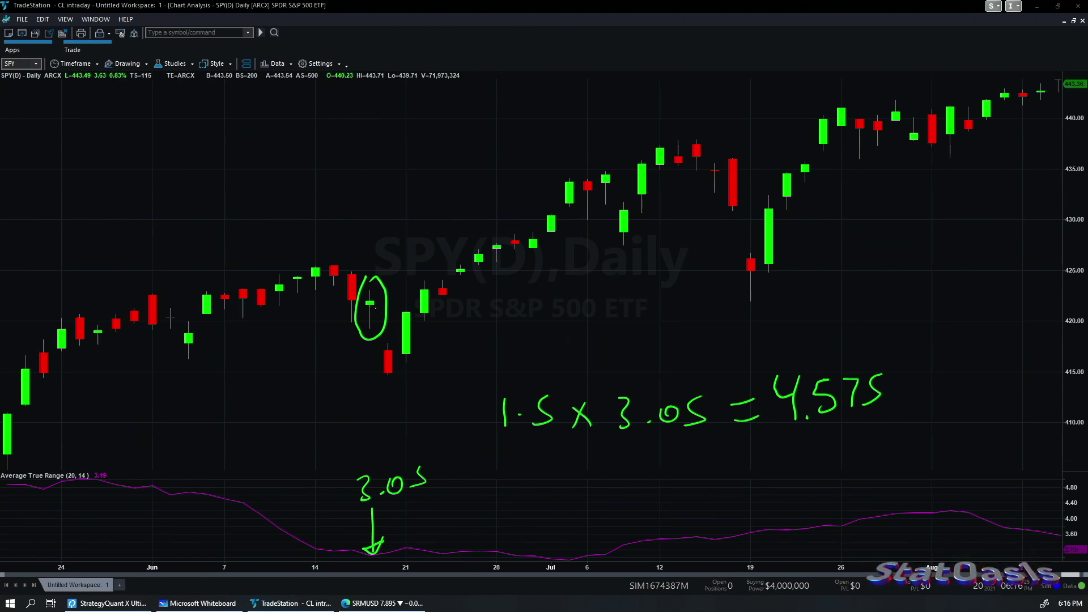
left_click_drag(775, 440, 763, 454)
left_click_drag(774, 390, 767, 425)
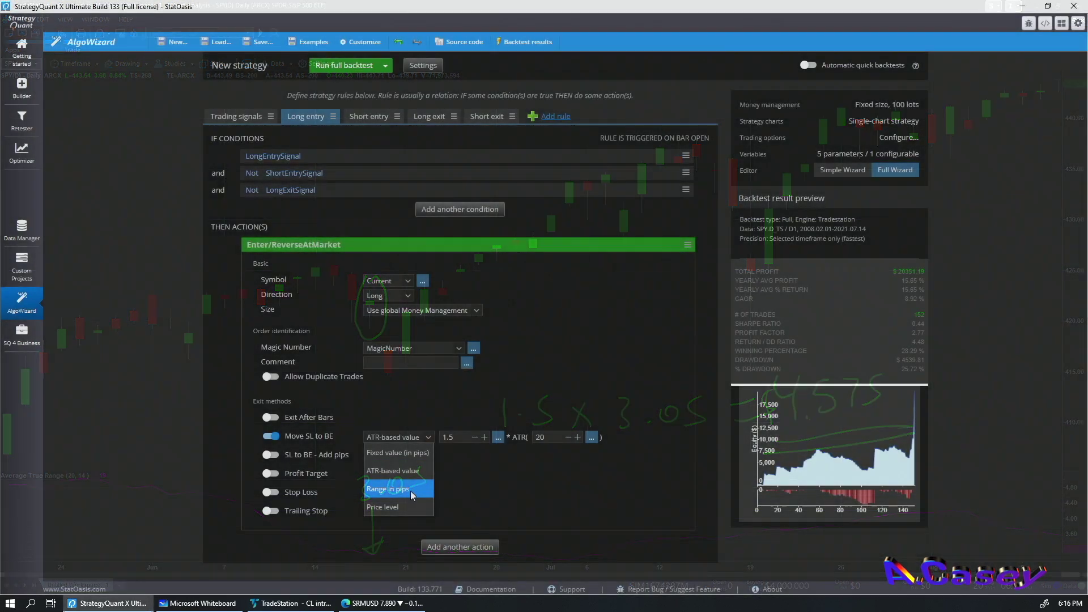
- In AlgoWizard, switch Move SL to BE to Range in pips and build the range with a Minus function as Close[0] - SMA(50)[1]
left_click(411, 491)
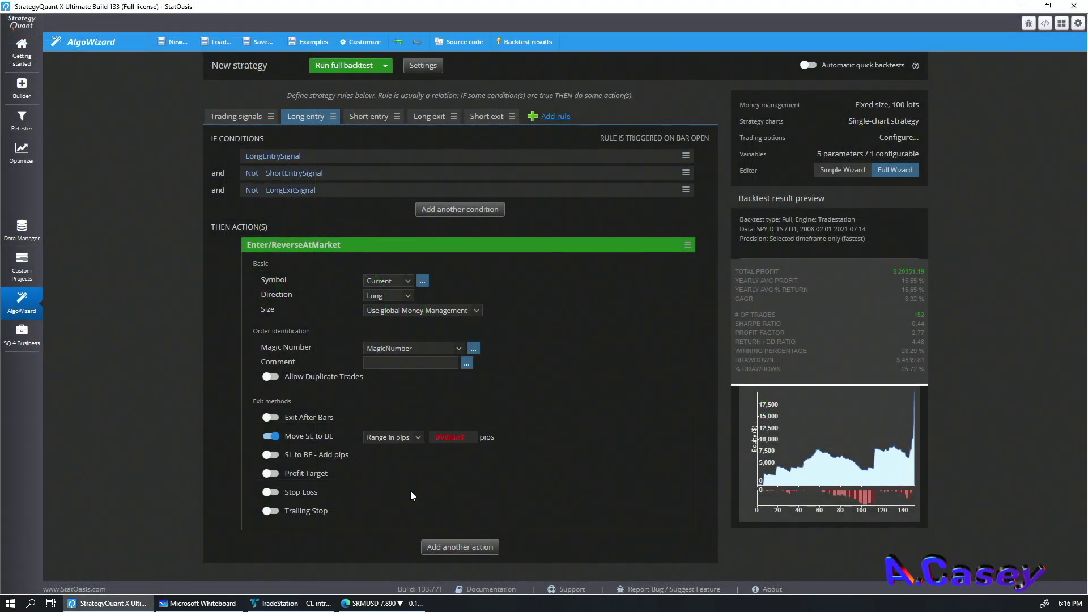
left_click(449, 441)
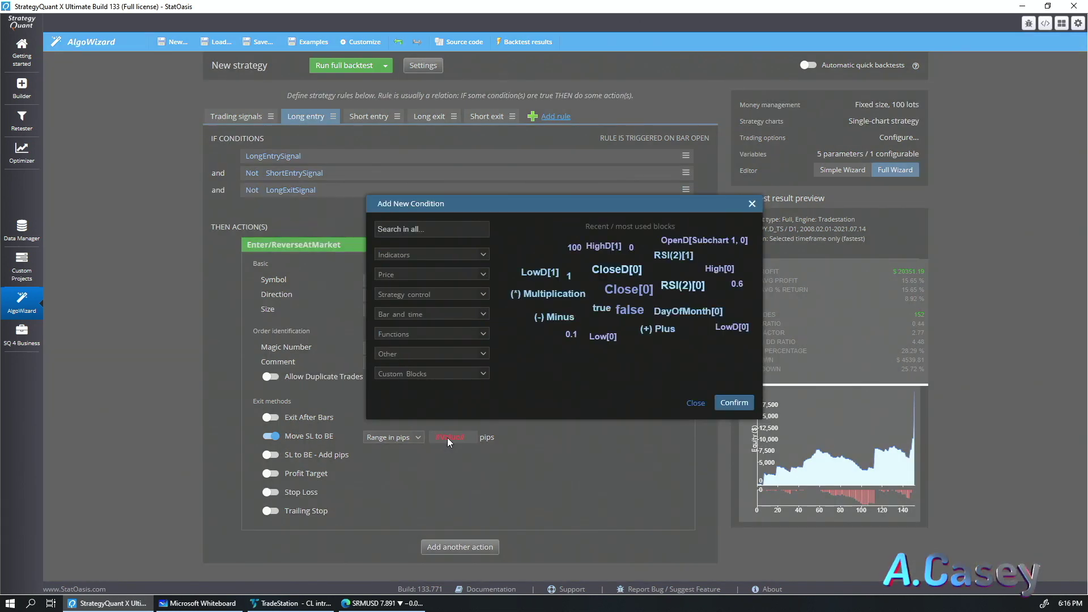
key("Escape")
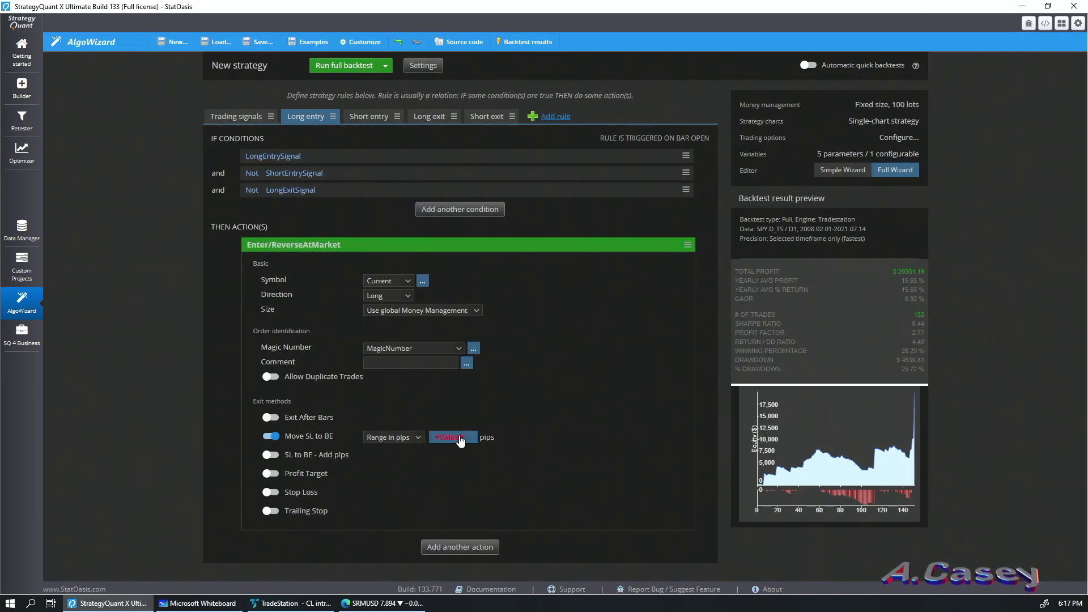
left_click(460, 441)
left_click(430, 355)
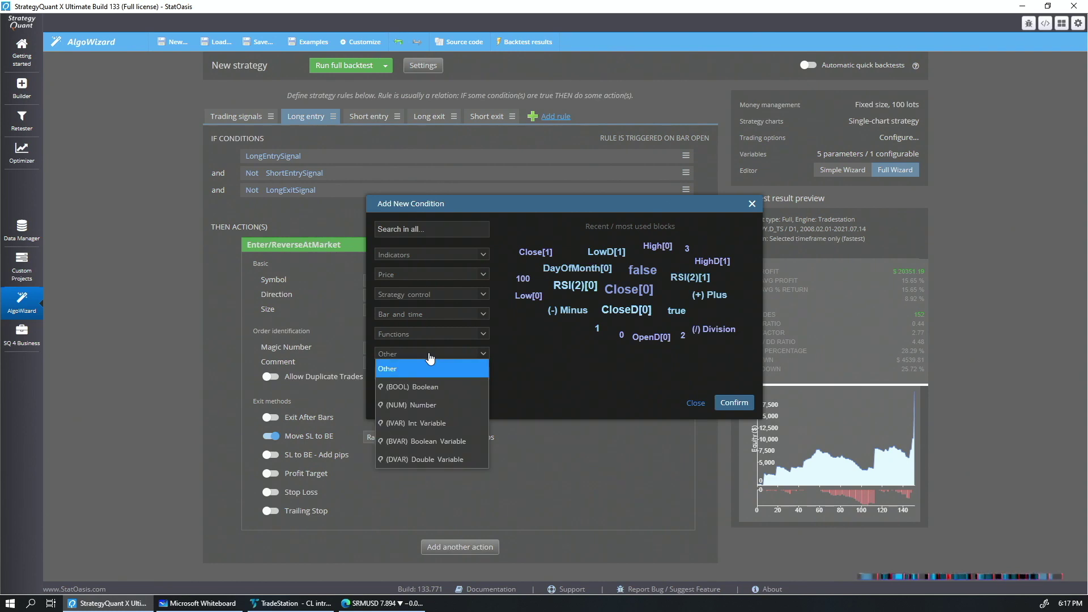
left_click(430, 355)
left_click(426, 334)
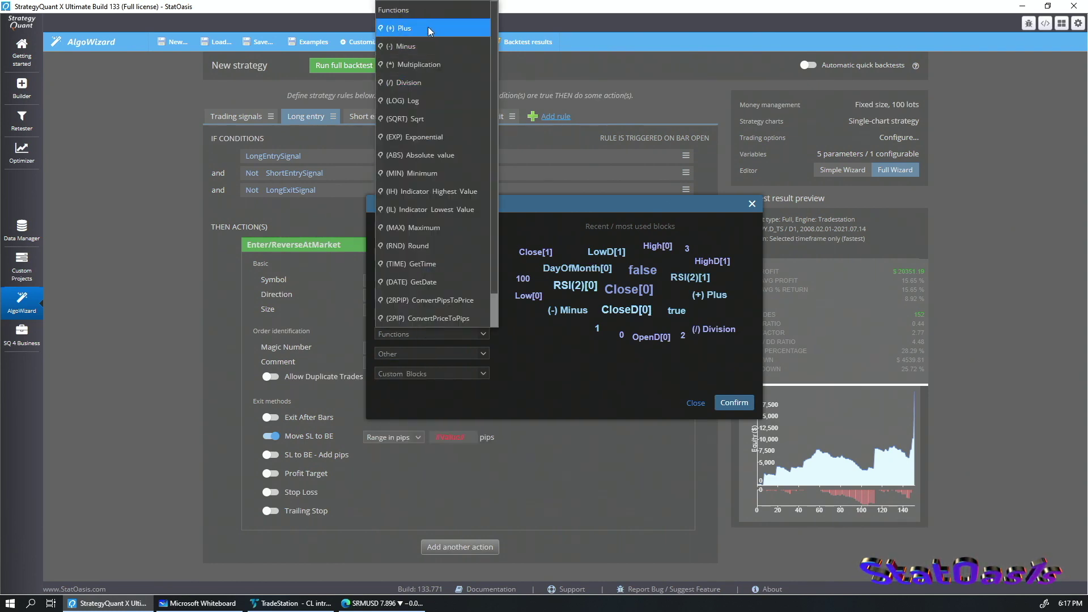
left_click(419, 49)
left_click(734, 402)
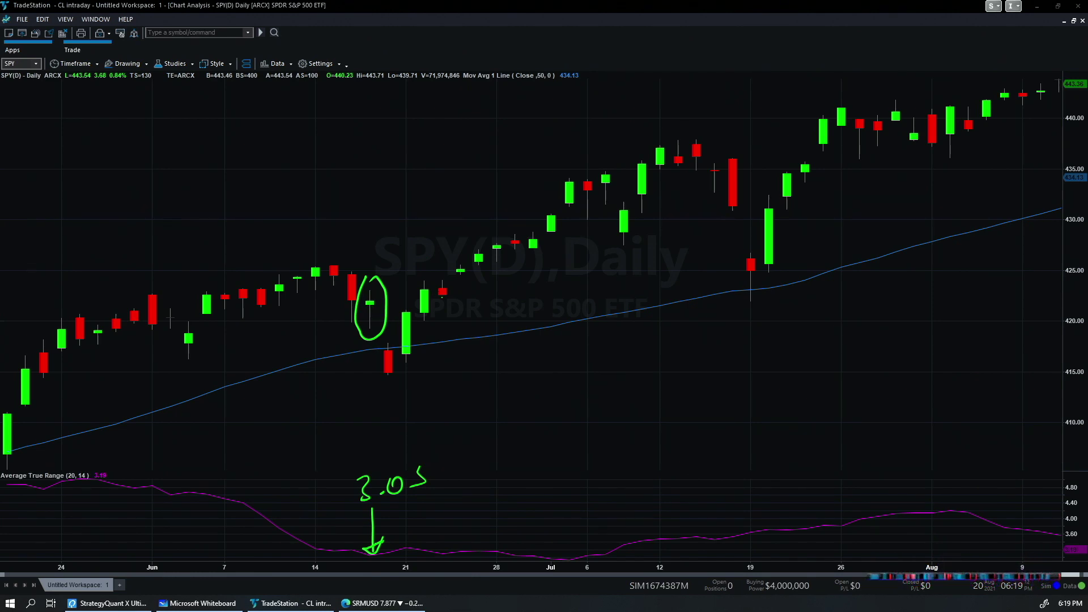
- Draw a double-headed arrow in TradeStation from the red candle after June 21 down to the moving average and annotate the distance
mouse_move(443, 295)
left_mouse_down()
mouse_move(447, 342)
mouse_move(455, 331)
mouse_move(438, 336)
mouse_move(438, 309)
left_mouse_up()
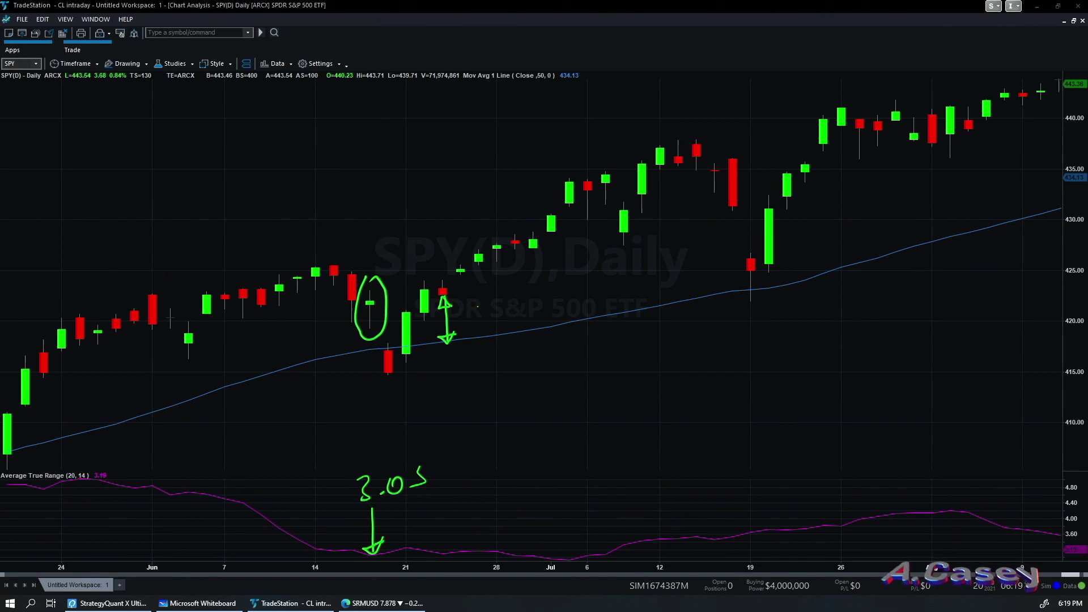
mouse_move(471, 309)
left_mouse_down()
mouse_move(481, 323)
mouse_move(504, 310)
left_mouse_up()
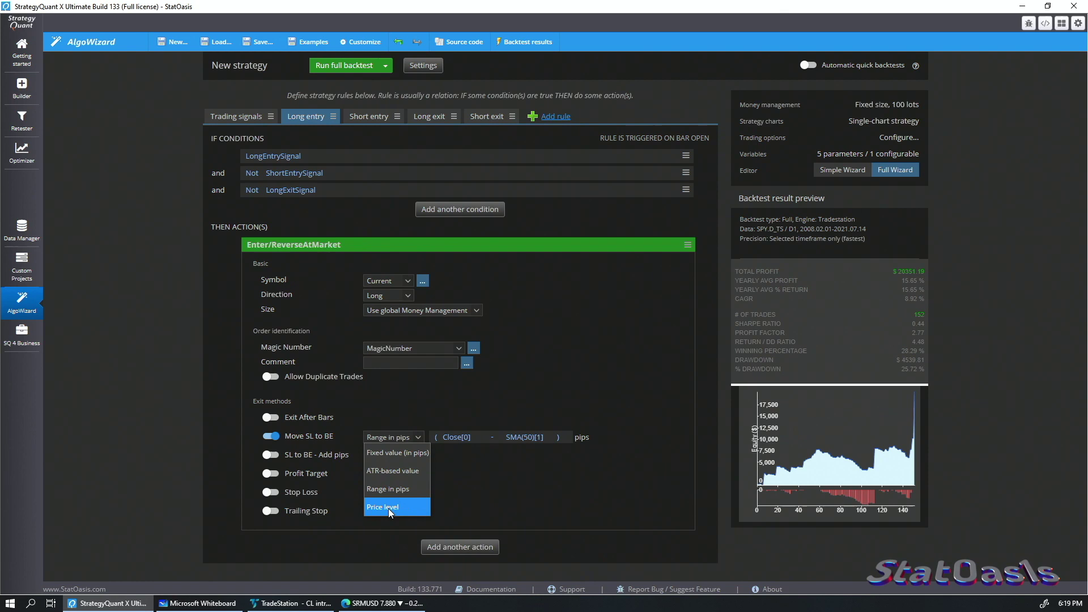
- In AlgoWizard, switch Move SL to BE to Price level and set the level to the Lowest(10)[1] block
left_click(389, 508)
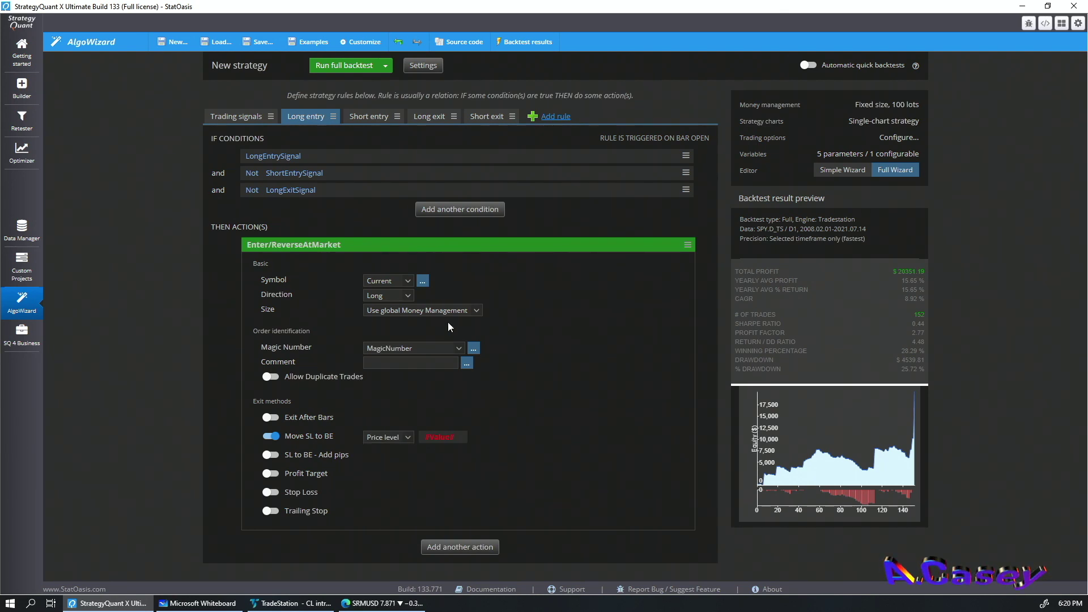
left_click(440, 437)
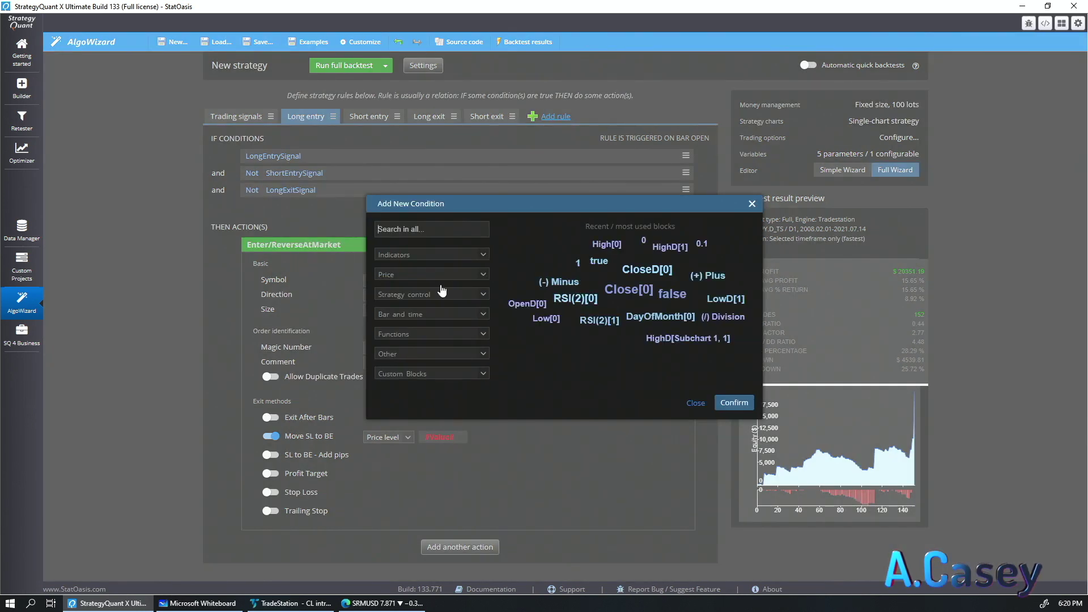
left_click(448, 230)
type("lowe")
key("Return")
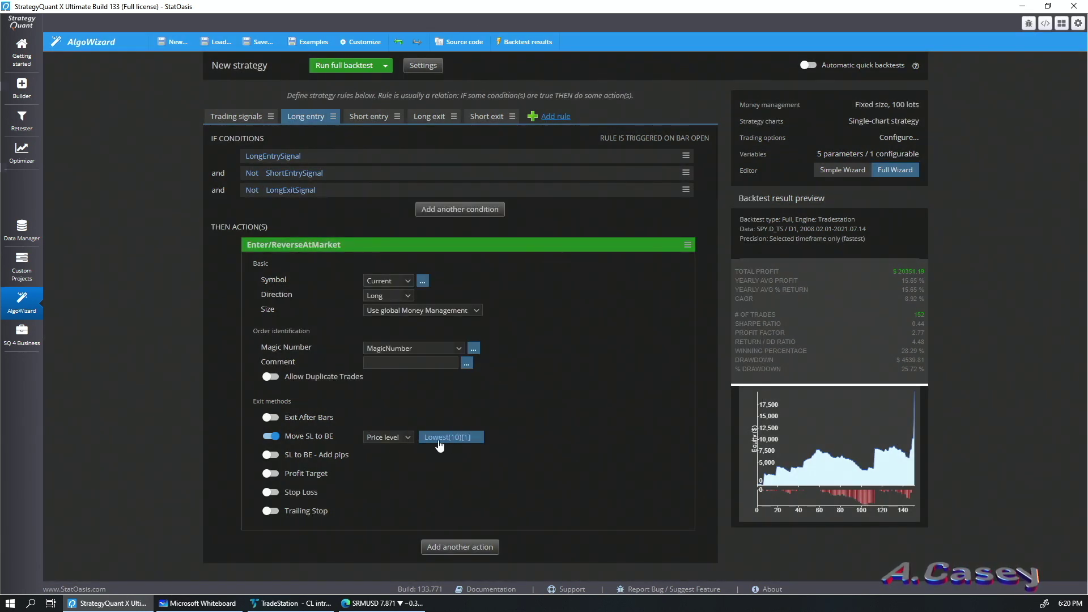
- Switch to TradeStation and mark the area just below the circled mid-June candle on the SPY chart
left_click(266, 602)
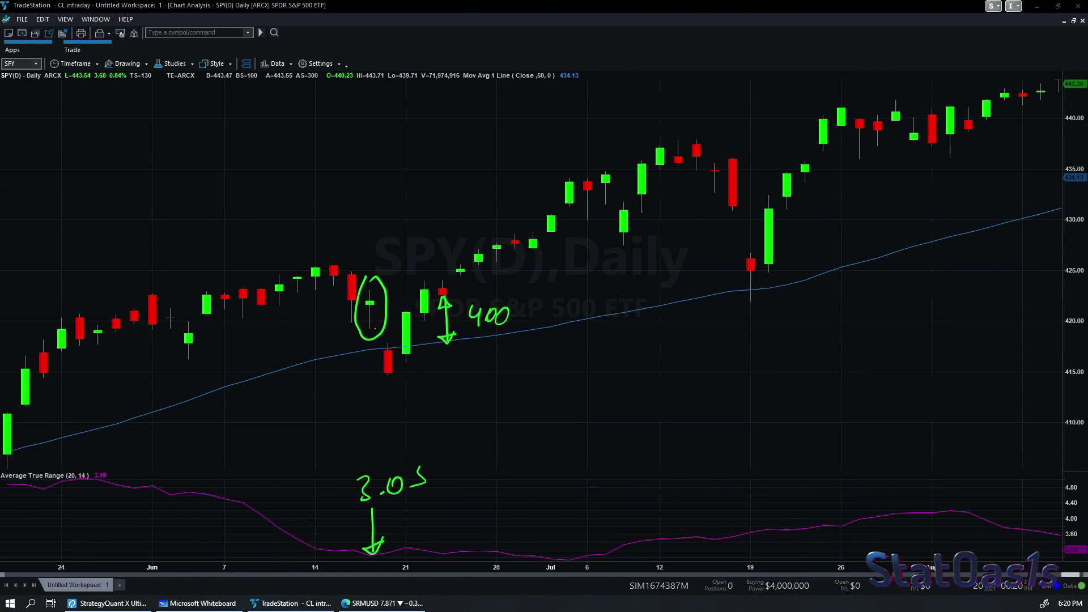
mouse_move(374, 327)
left_mouse_down()
mouse_move(348, 330)
mouse_move(384, 330)
left_mouse_up()
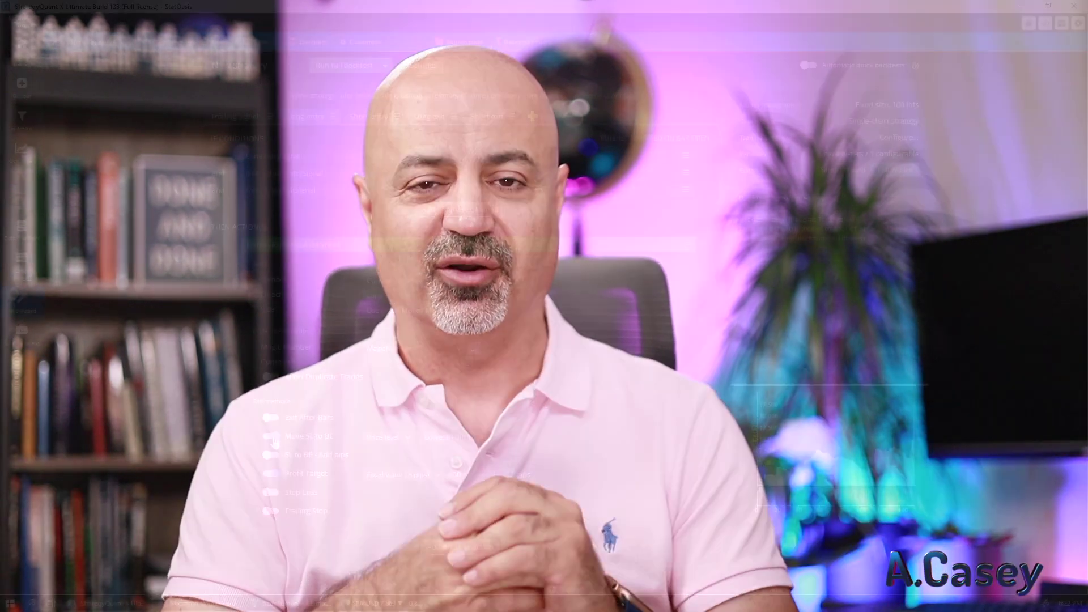
- In AlgoWizard, examine the value types offered for Profit Target and Stop Loss, and switch Stop Loss off
left_click(411, 457)
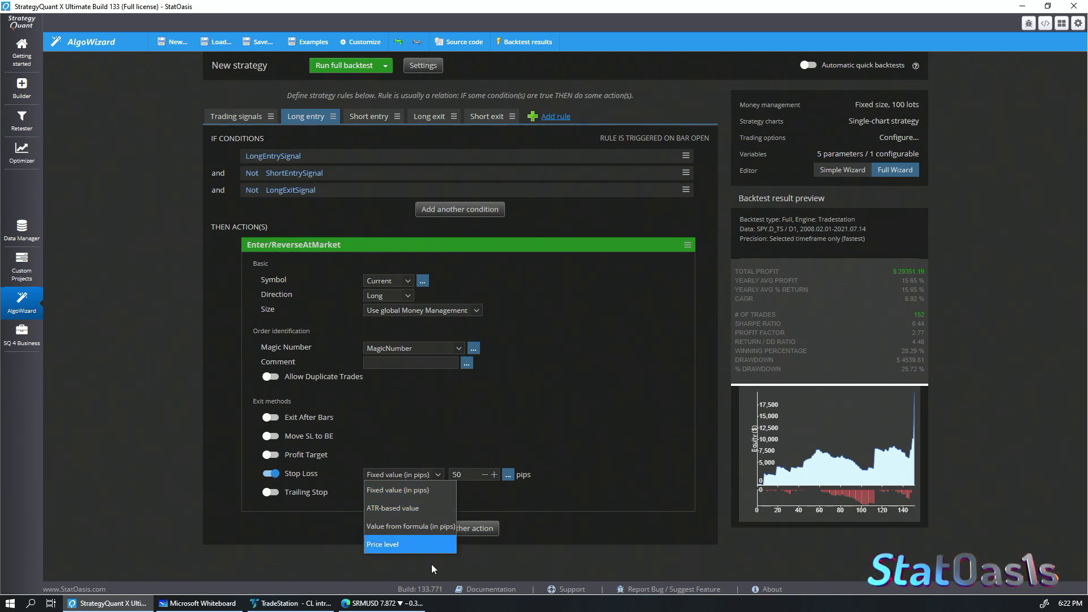
left_click(271, 473)
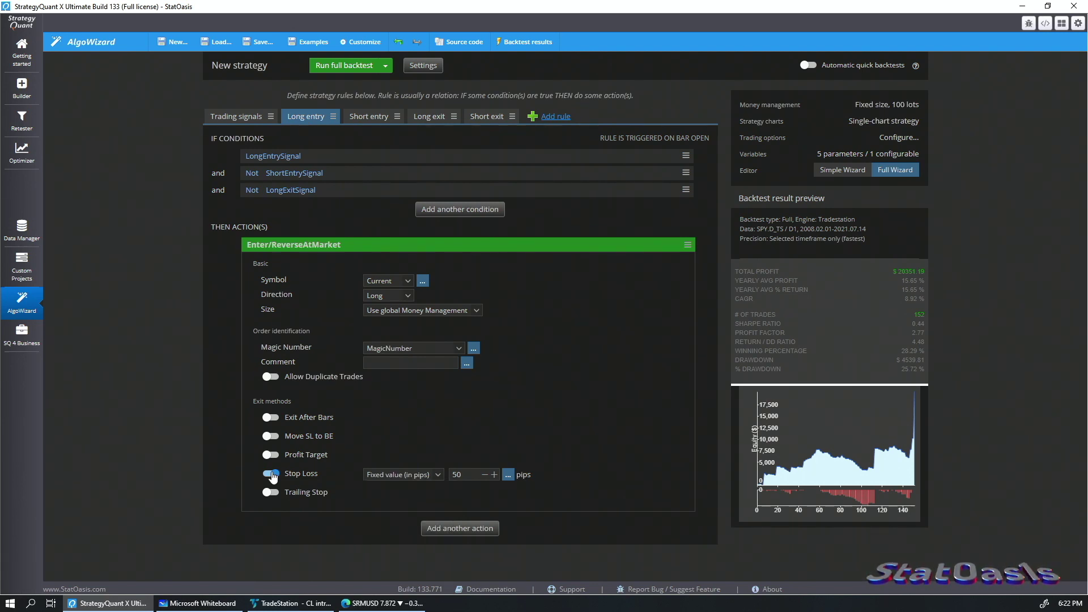
left_click(271, 474)
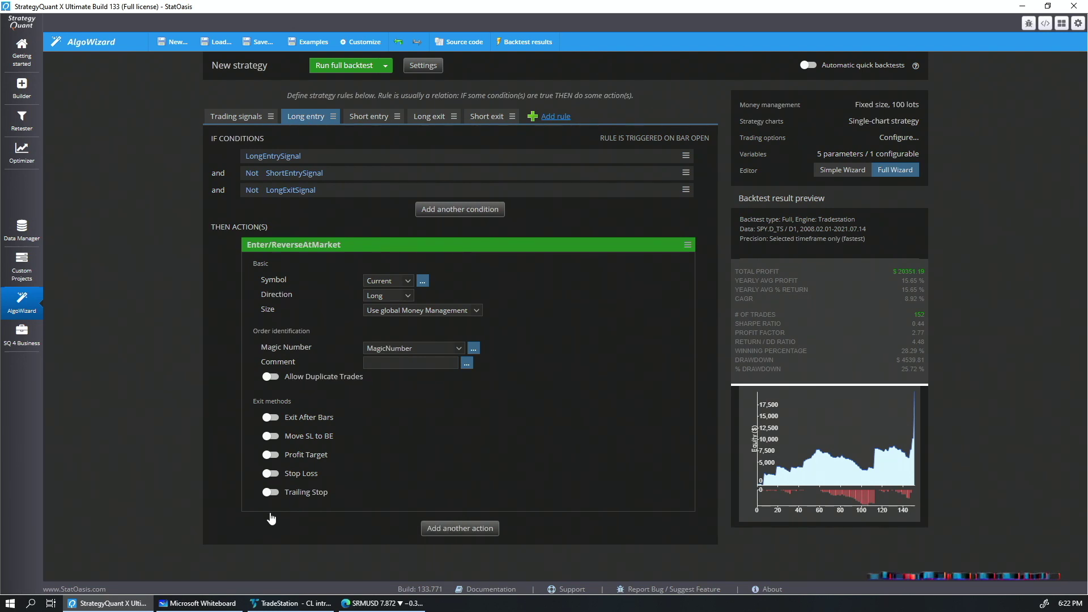
- Enable Trailing Stop, review its value types, and enable TS Activation Level
left_click(270, 492)
left_click(418, 494)
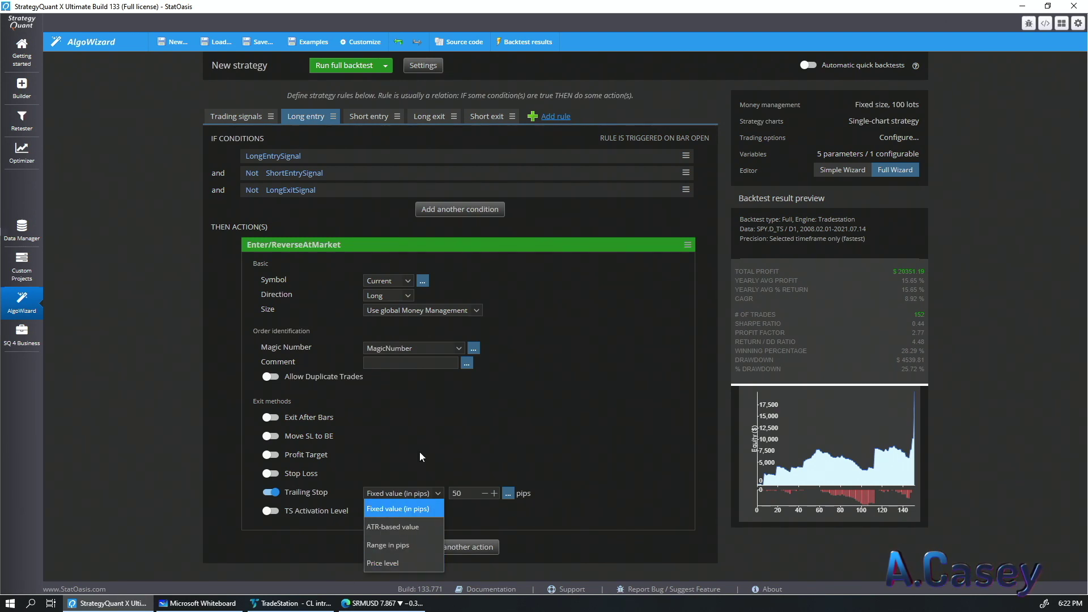
left_click(301, 510)
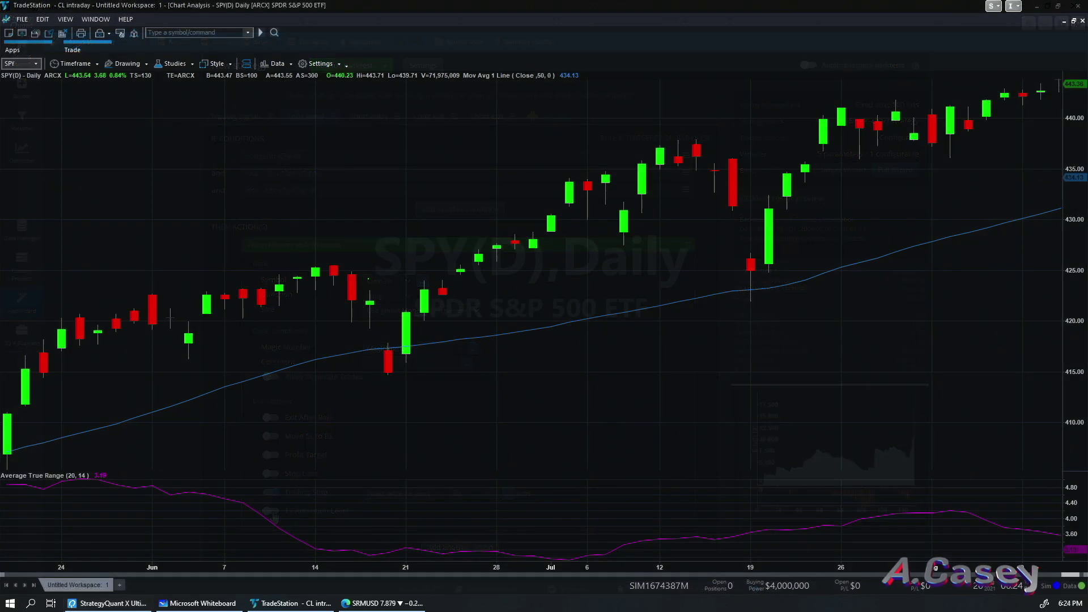
- On TradeStation's SPY chart, circle the small green candle before June 21 and write an underlined "$1.5" below the moving average
mouse_move(371, 268)
left_mouse_down()
mouse_move(360, 339)
mouse_move(392, 316)
mouse_move(368, 267)
left_mouse_up()
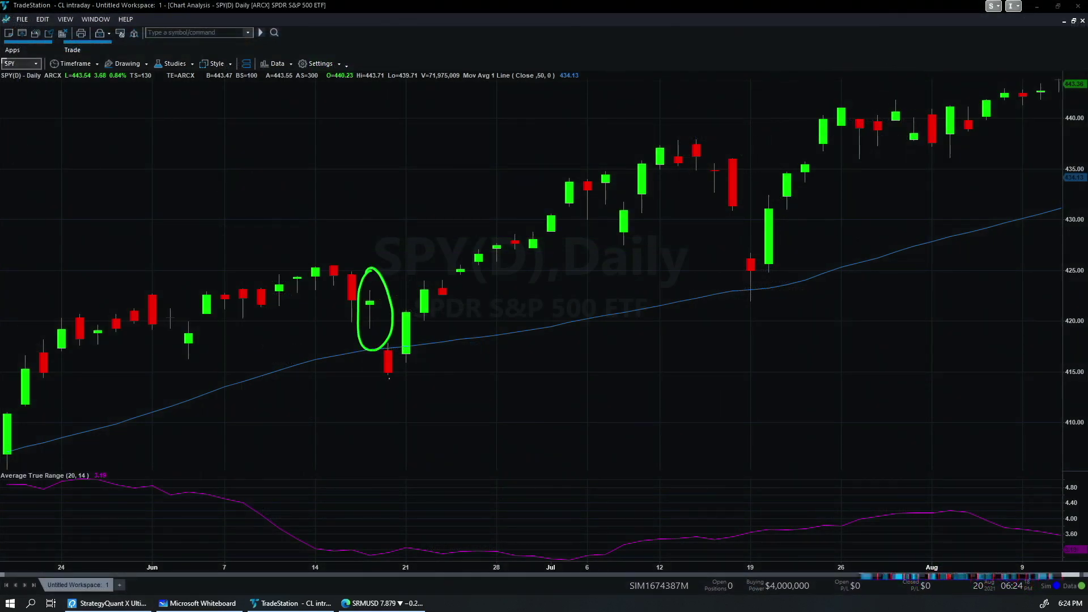
mouse_move(513, 352)
left_mouse_down()
mouse_move(531, 341)
mouse_move(526, 368)
left_mouse_up()
left_click_drag(579, 342, 563, 366)
mouse_move(506, 345)
left_mouse_down()
mouse_move(489, 368)
mouse_move(501, 389)
left_mouse_up()
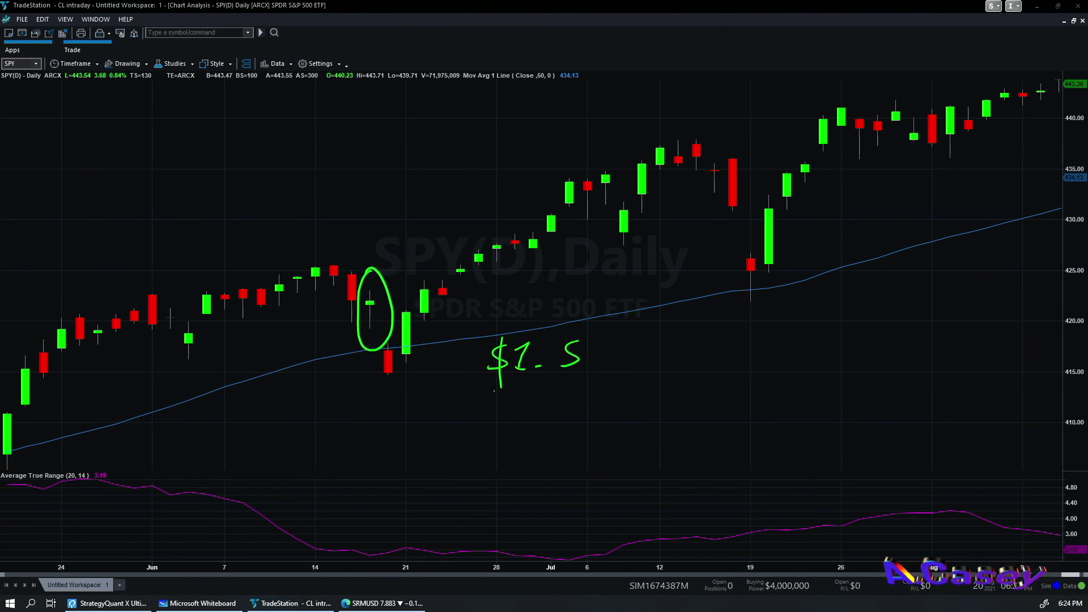
left_click_drag(478, 400, 615, 383)
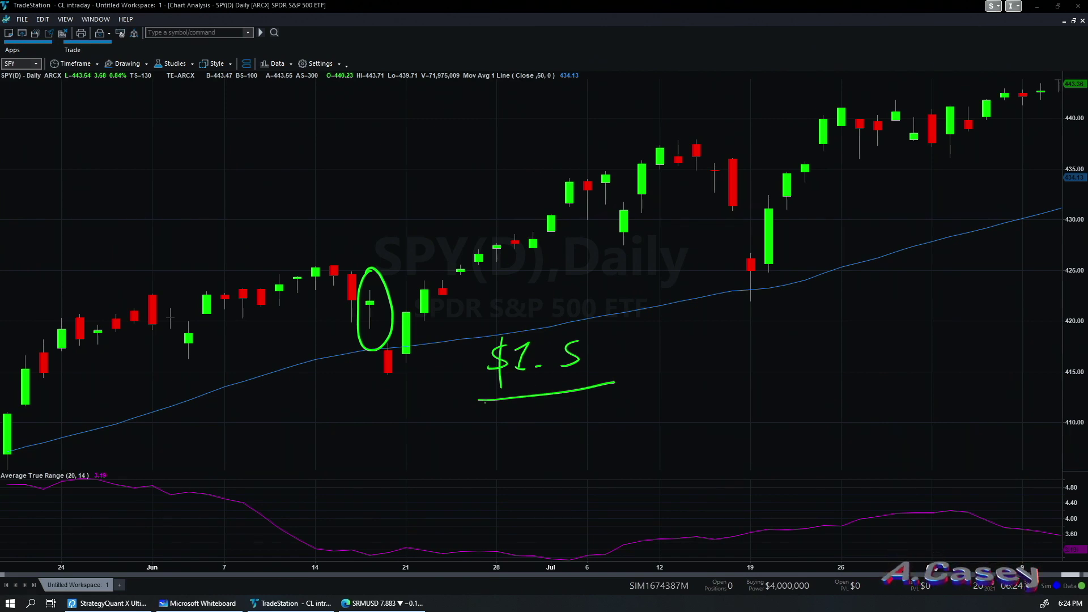
- Write "422" below the moving average, near the circled candle
left_click_drag(283, 390, 298, 404)
left_click_drag(294, 393, 295, 419)
left_click_drag(305, 398, 321, 420)
left_click_drag(326, 396, 345, 420)
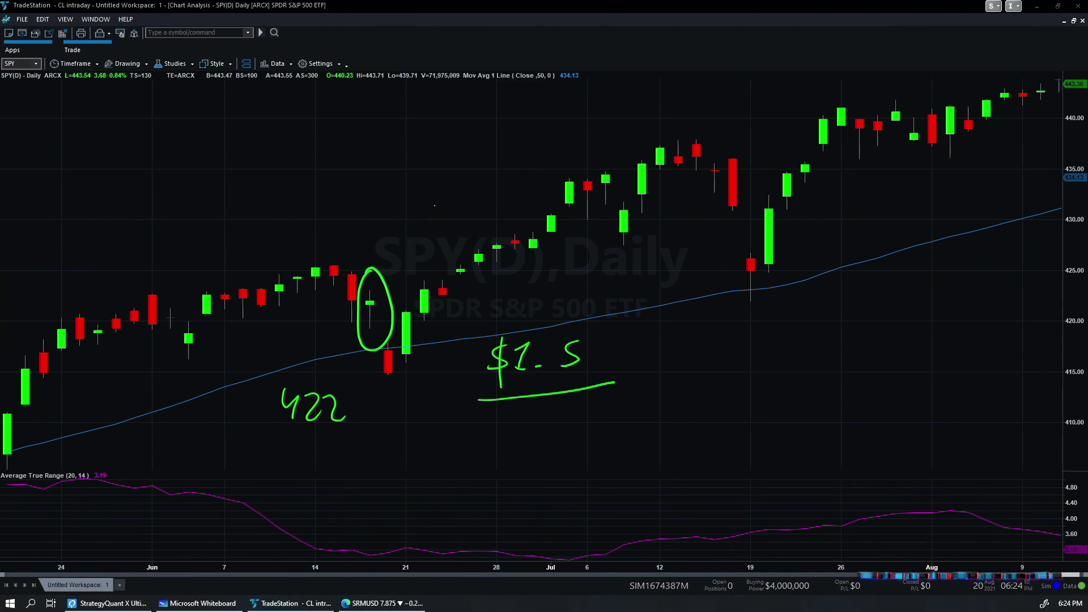
- Write "427" above the late-June candles and draw a red stepped trailing-stop line up to a circled early-July candle
left_click_drag(441, 199, 447, 229)
mouse_move(454, 204)
left_mouse_down()
mouse_move(468, 208)
mouse_move(473, 229)
left_mouse_up()
left_click_drag(475, 202, 482, 230)
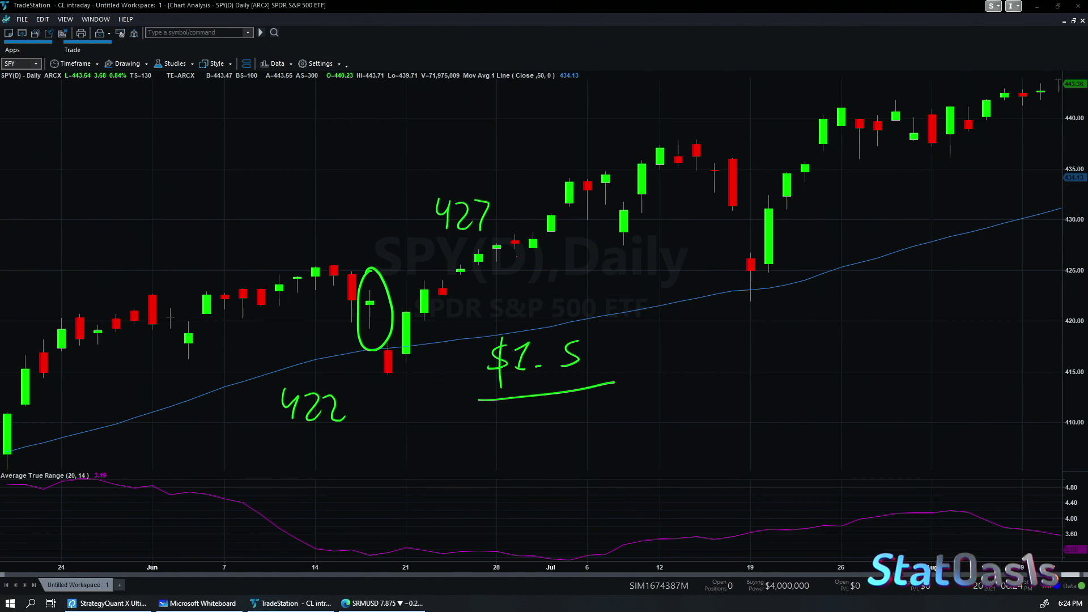
mouse_move(515, 257)
left_mouse_down()
mouse_move(564, 256)
mouse_move(565, 234)
mouse_move(593, 233)
mouse_move(596, 214)
mouse_move(642, 212)
mouse_move(618, 201)
left_mouse_up()
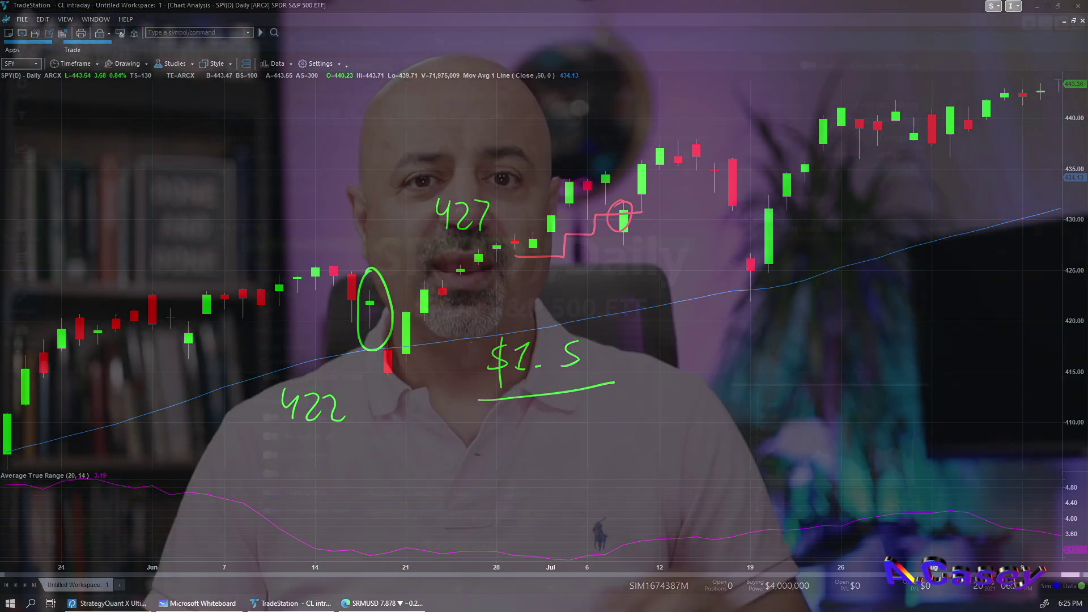